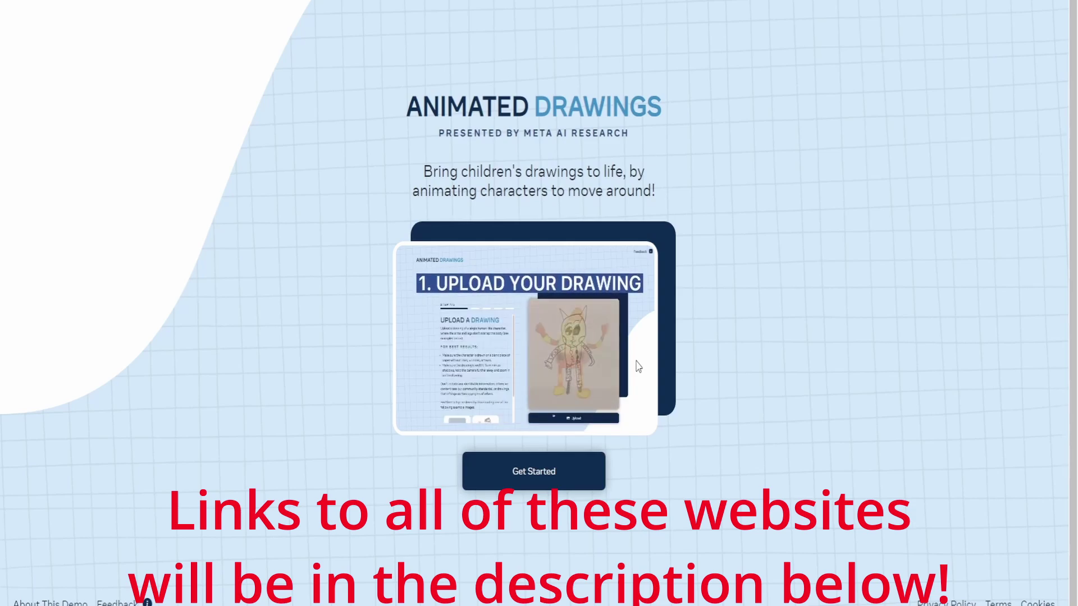
Start Animated Drawings and upload the stick-figure drawing photo.
click(561, 484)
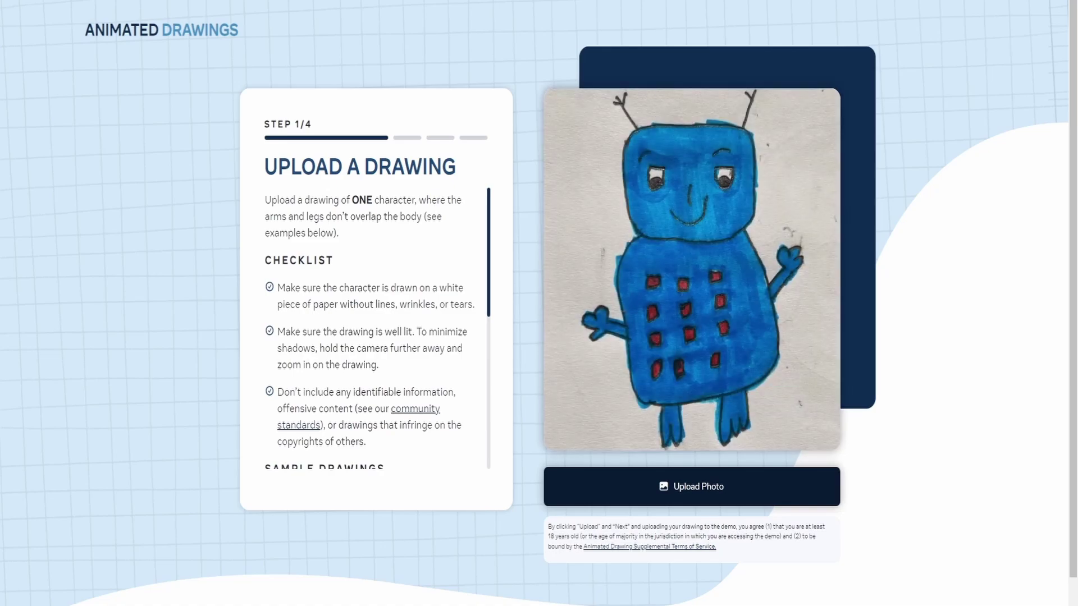
click(684, 257)
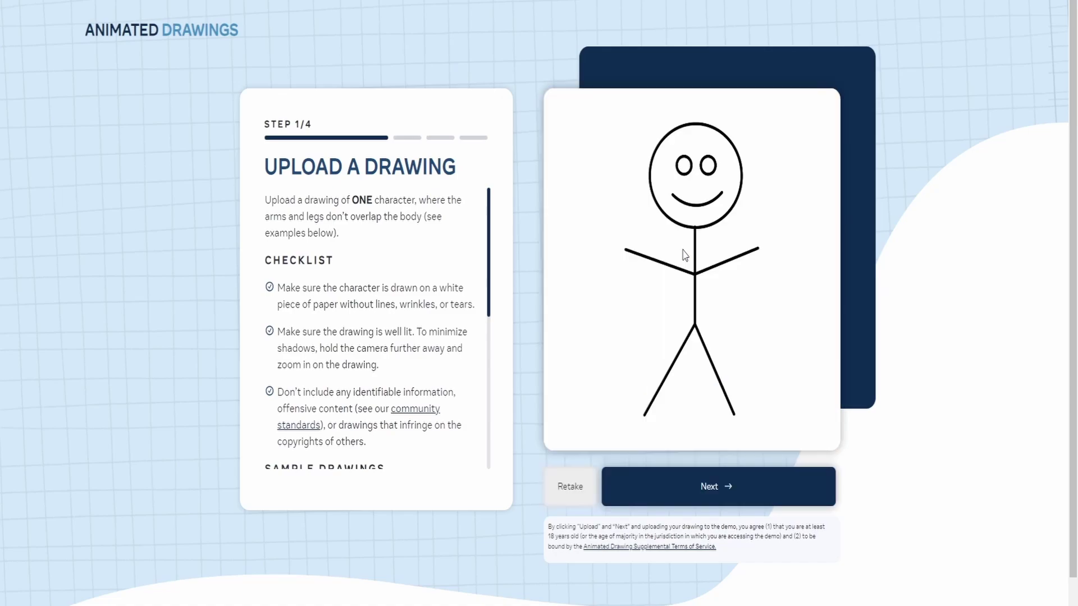
Tighten the bounding box to the figure's head, left side and feet, then proceed to separation.
click(746, 492)
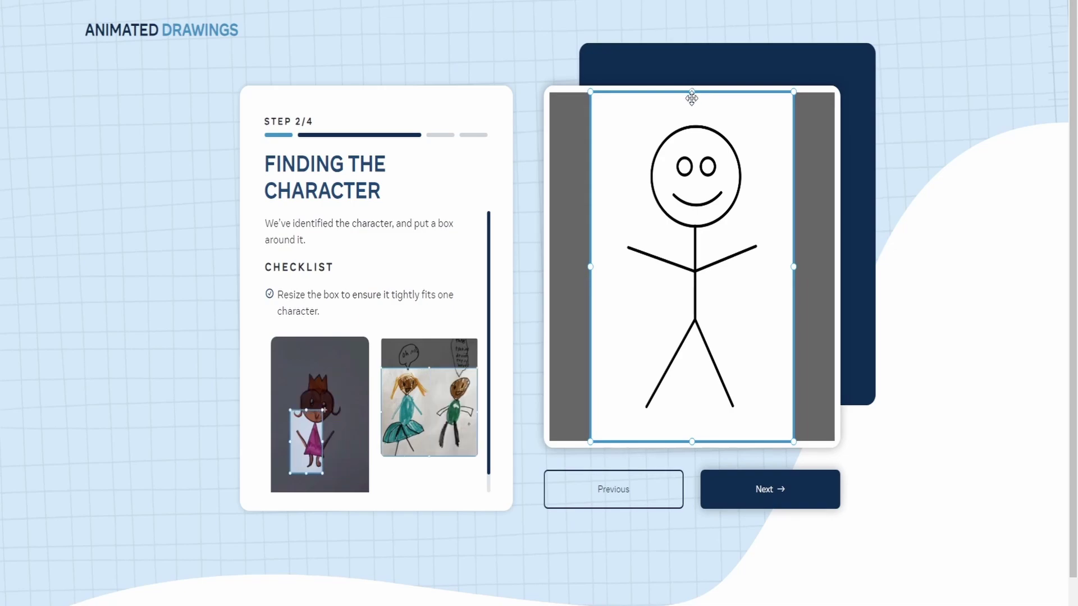
drag(691, 92, 685, 116)
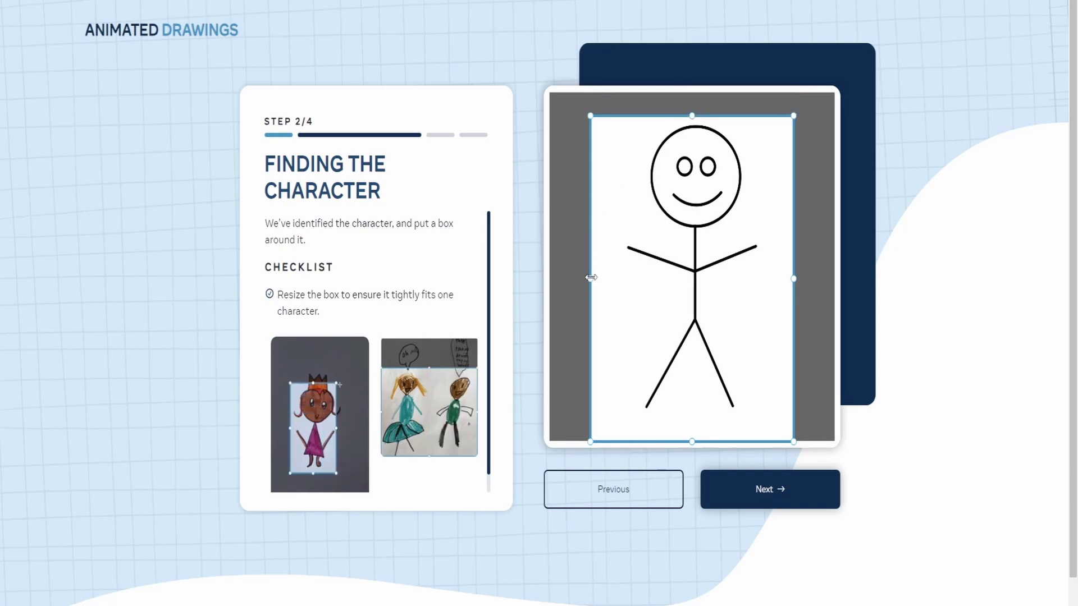
drag(587, 281, 617, 278)
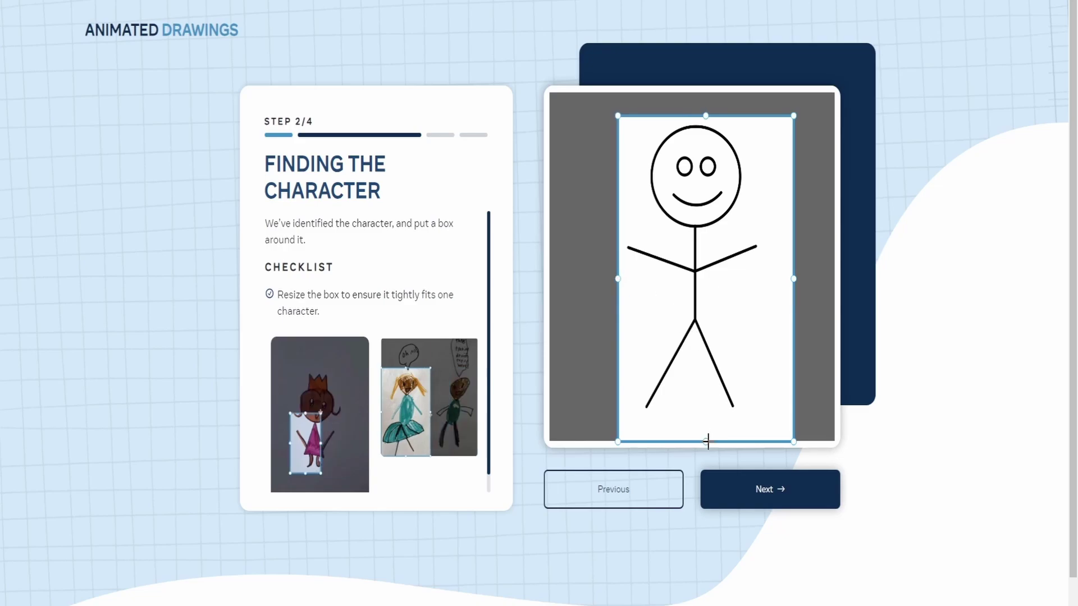
drag(705, 440, 708, 428)
click(786, 488)
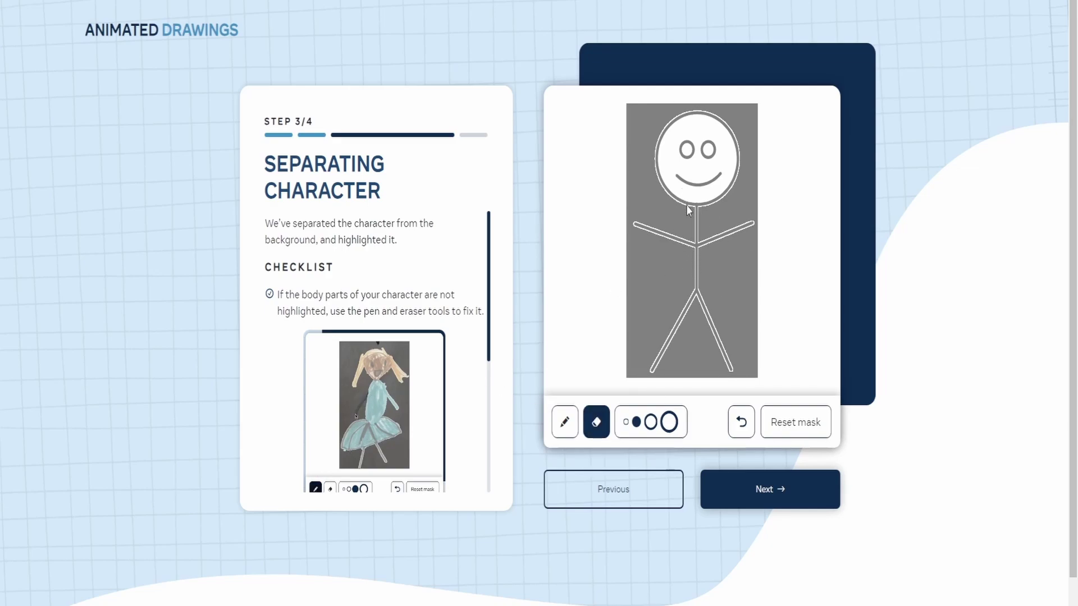
scroll(385, 348, down, 3)
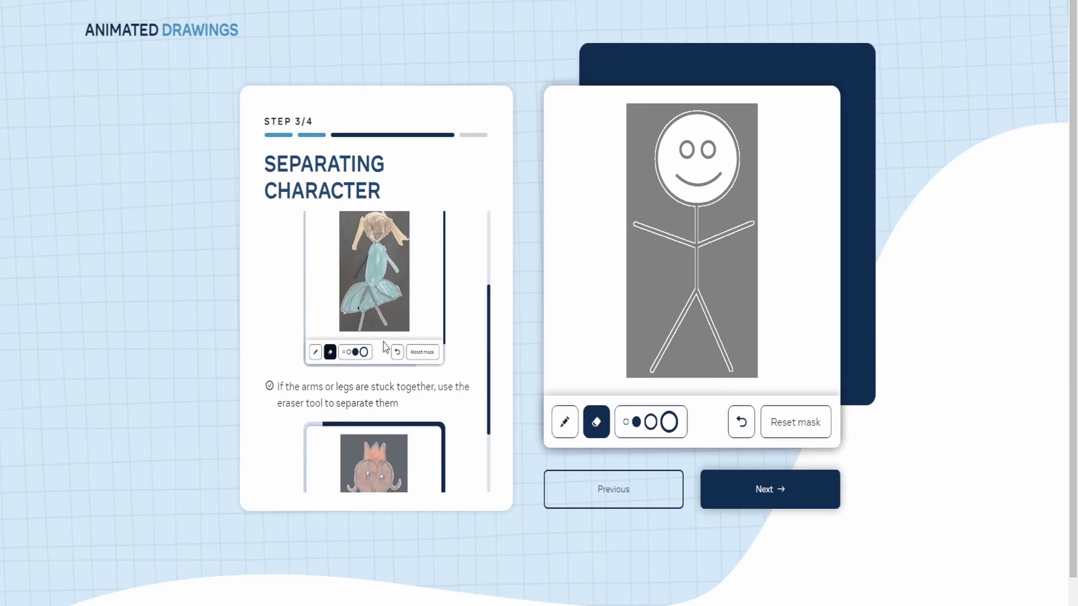
scroll(393, 348, down, 2)
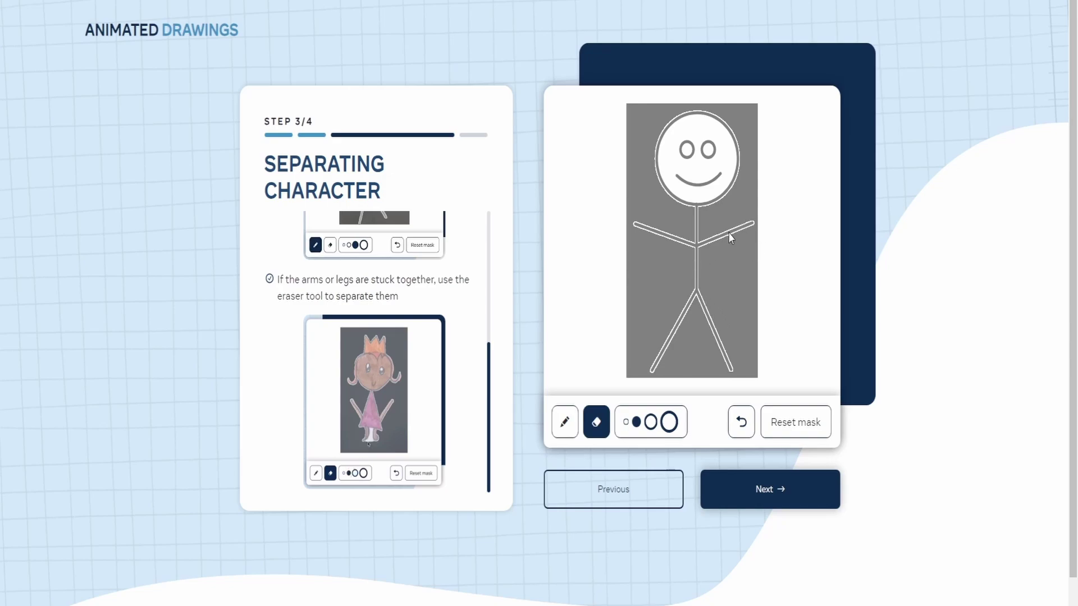
Reposition the right shoulder joint onto the spine and the left hip onto the right hip.
click(768, 489)
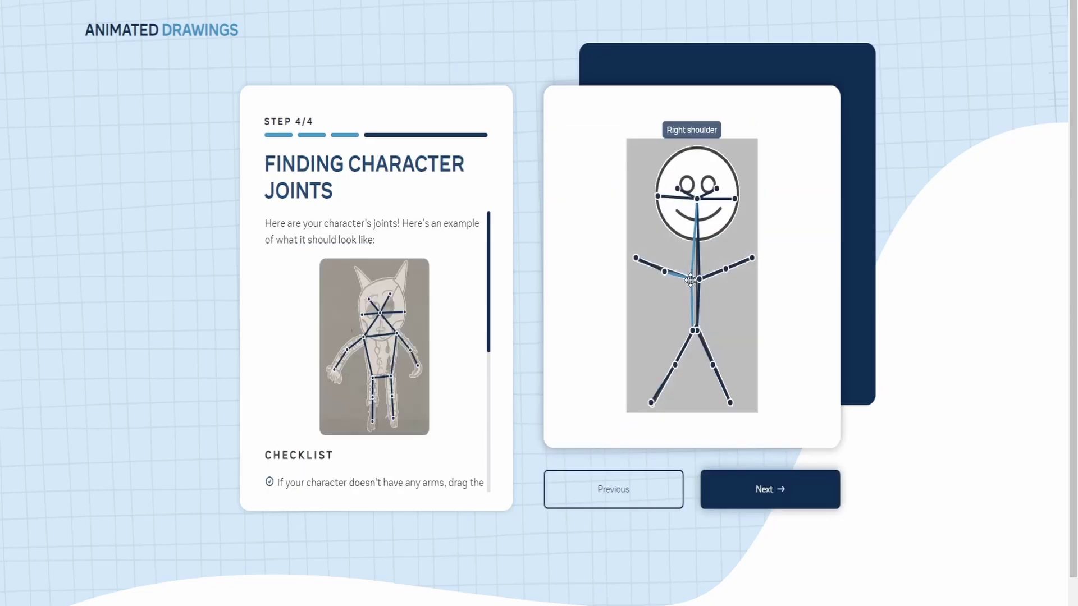
drag(690, 279, 697, 279)
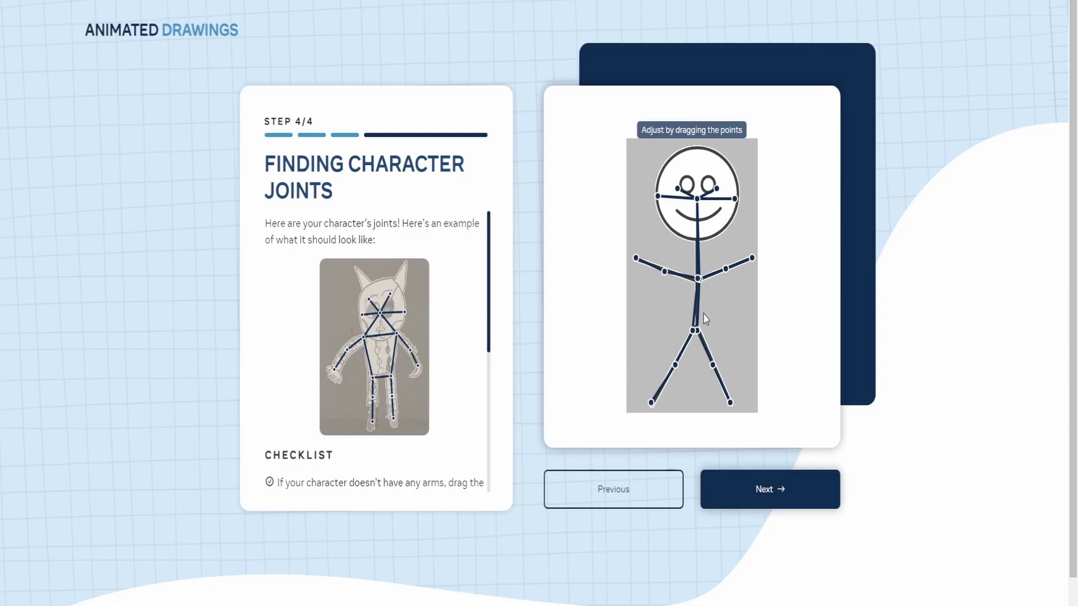
drag(692, 330, 696, 331)
scroll(388, 330, down, 1)
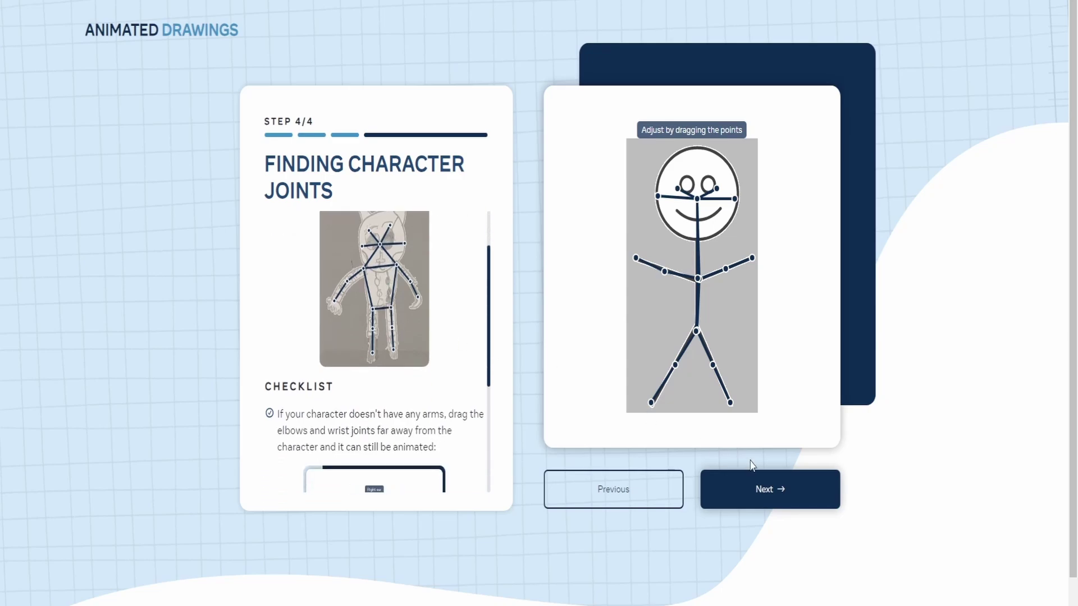
scroll(421, 387, down, 2)
scroll(421, 389, down, 1)
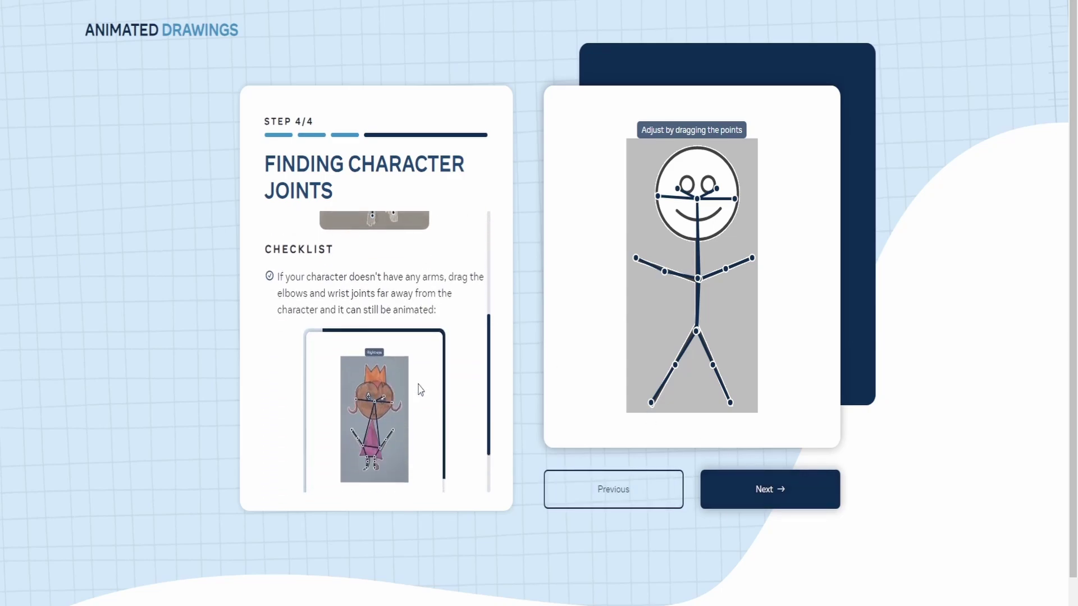
click(724, 490)
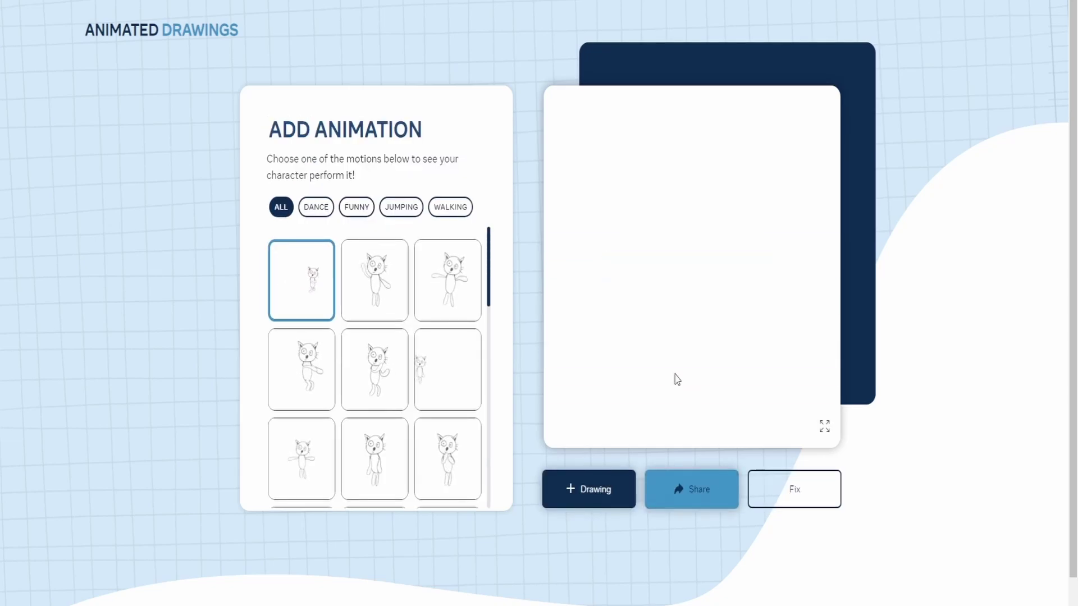
Animate the stick figure with the third motion, then try a different motion tile.
click(453, 289)
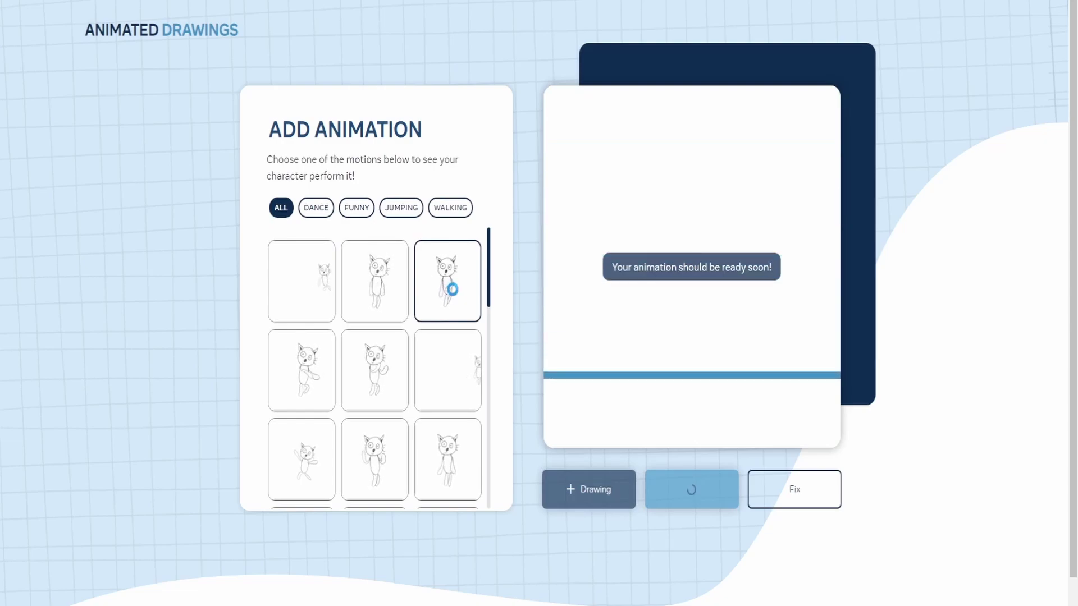
scroll(452, 292, down, 5)
scroll(453, 295, down, 3)
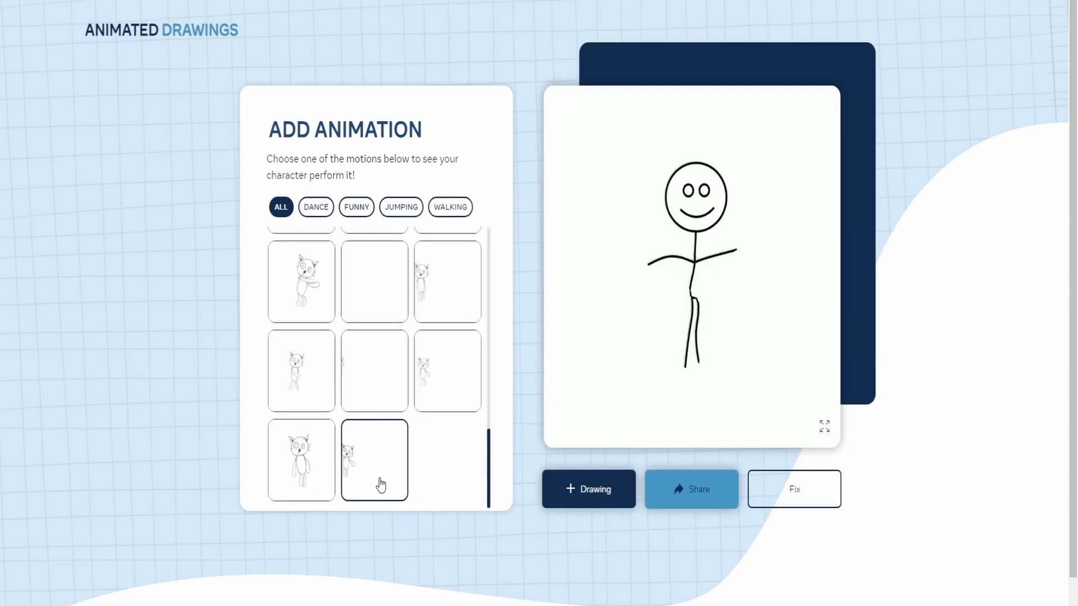
click(368, 365)
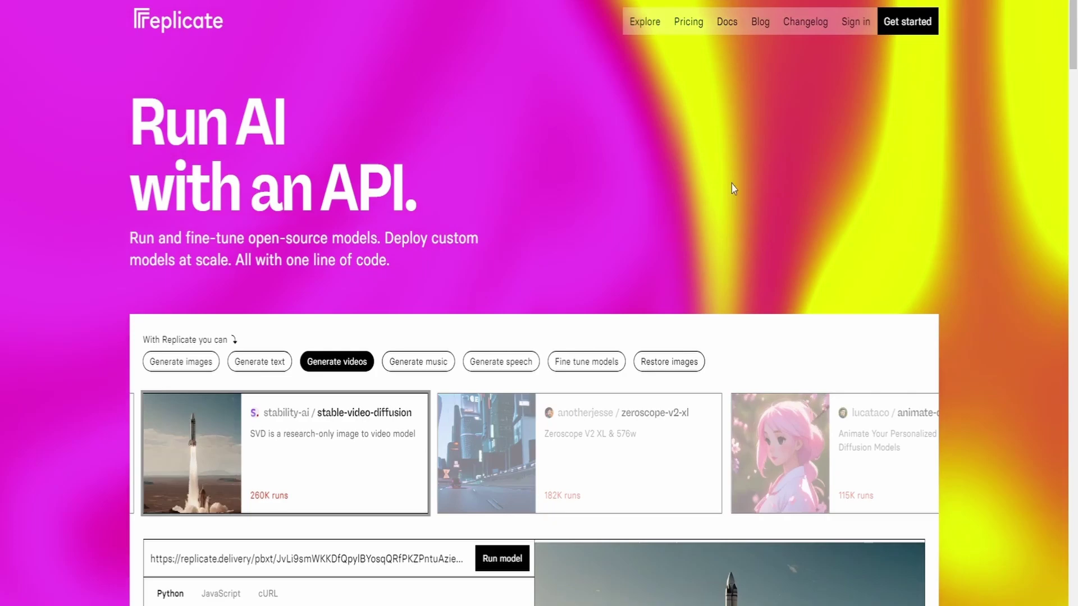
Browse Replicate's Explore collections such as Image restoration, Image to text and Language models.
click(643, 24)
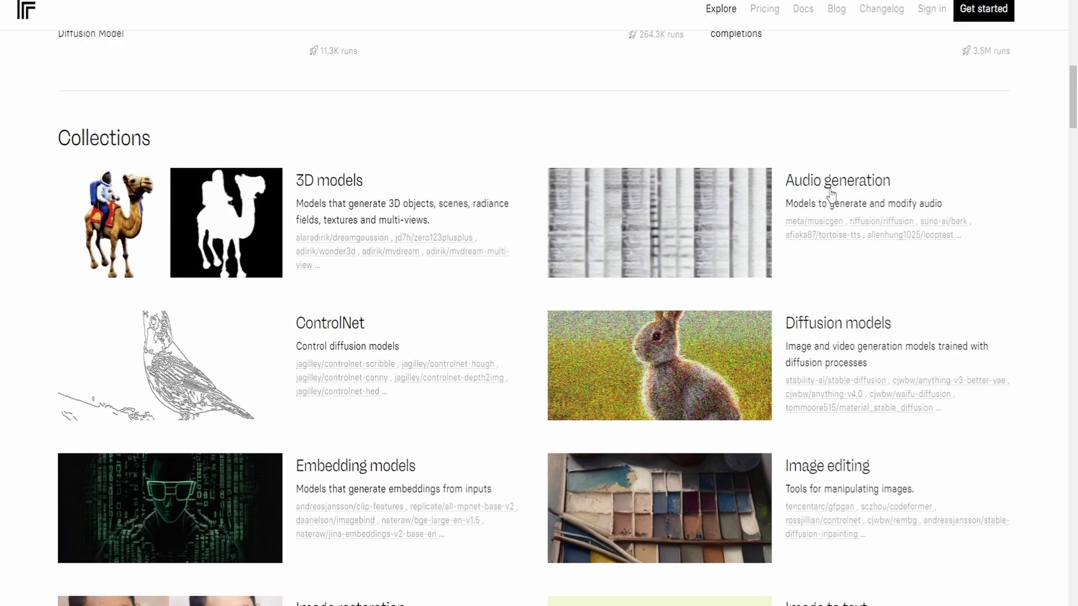
scroll(831, 190, down, 4)
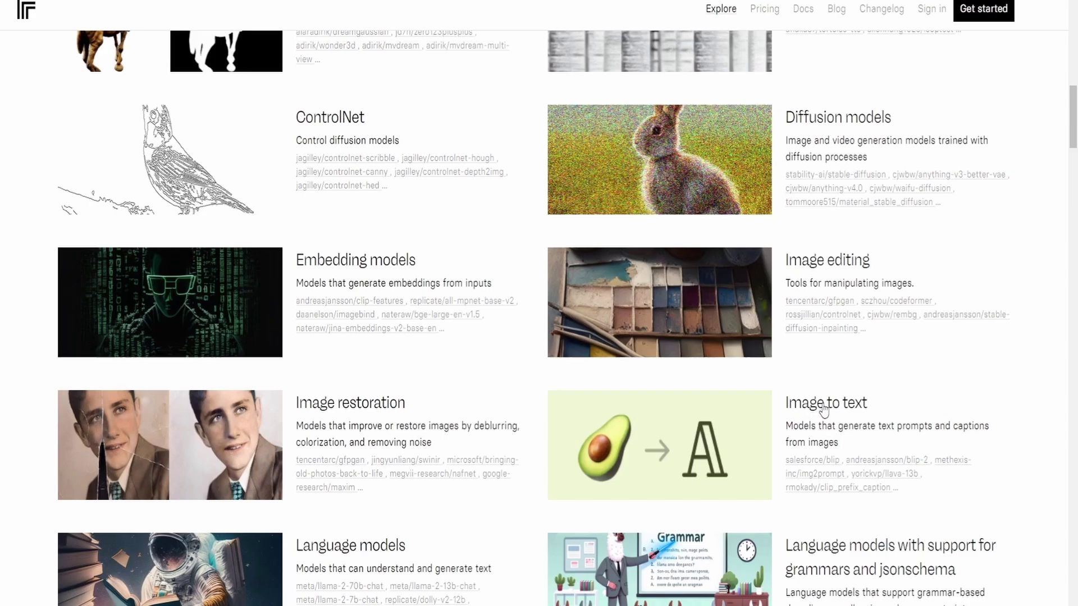
scroll(825, 412, down, 3)
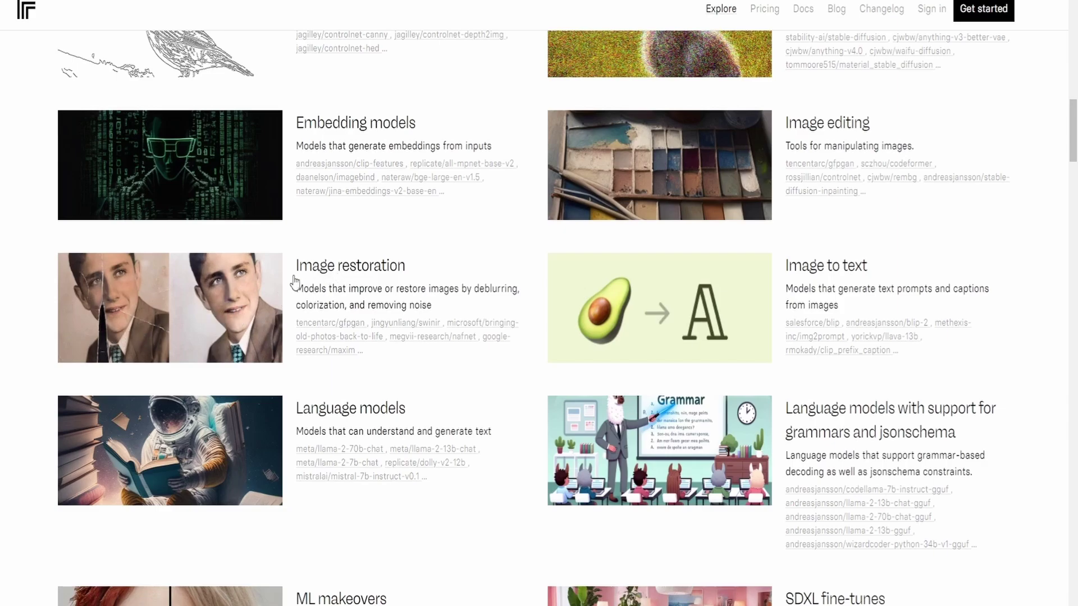
Open the swinir model from Image restoration and view its chip-image super-resolution demo.
click(219, 314)
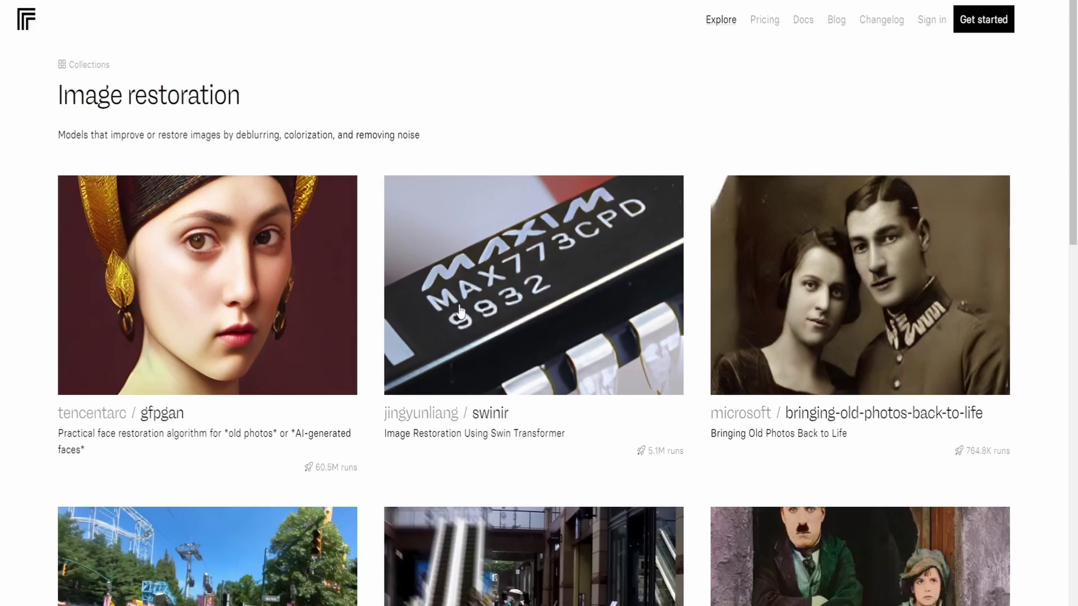
scroll(837, 303, down, 10)
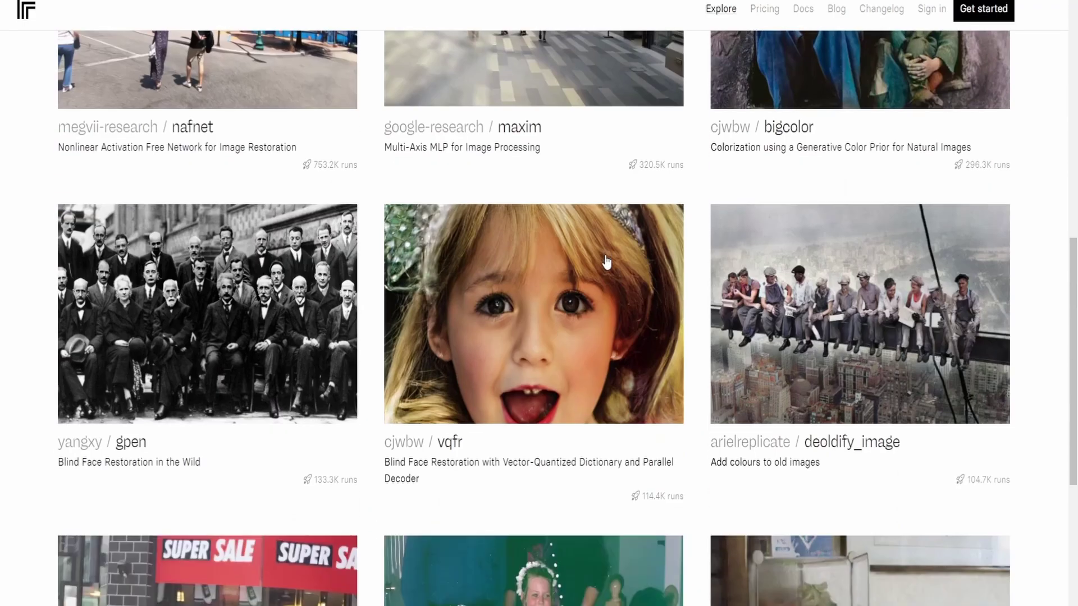
scroll(595, 230, up, 8)
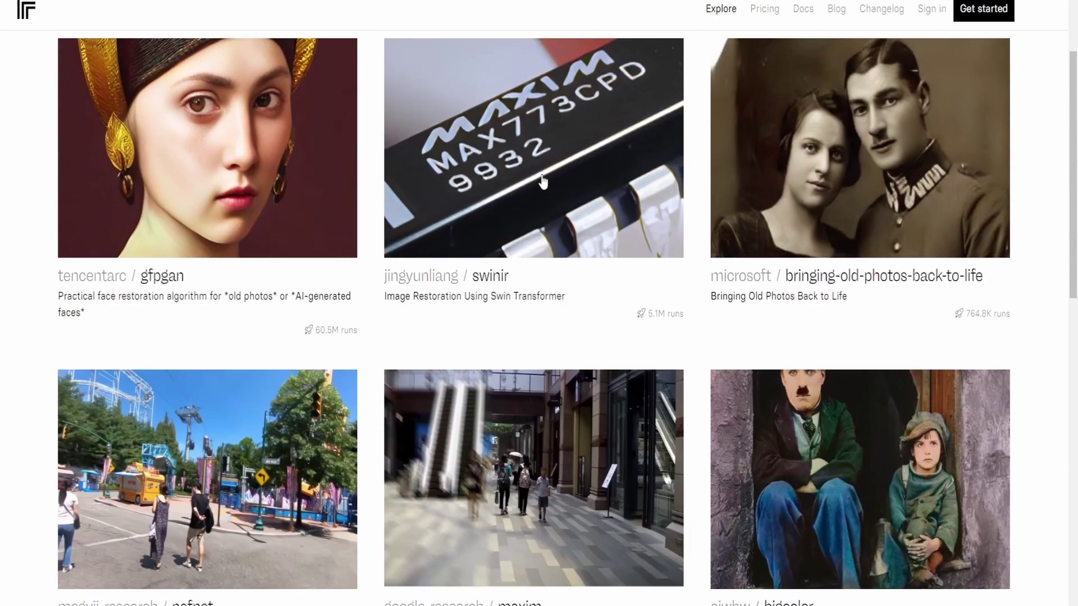
click(534, 198)
scroll(541, 211, down, 3)
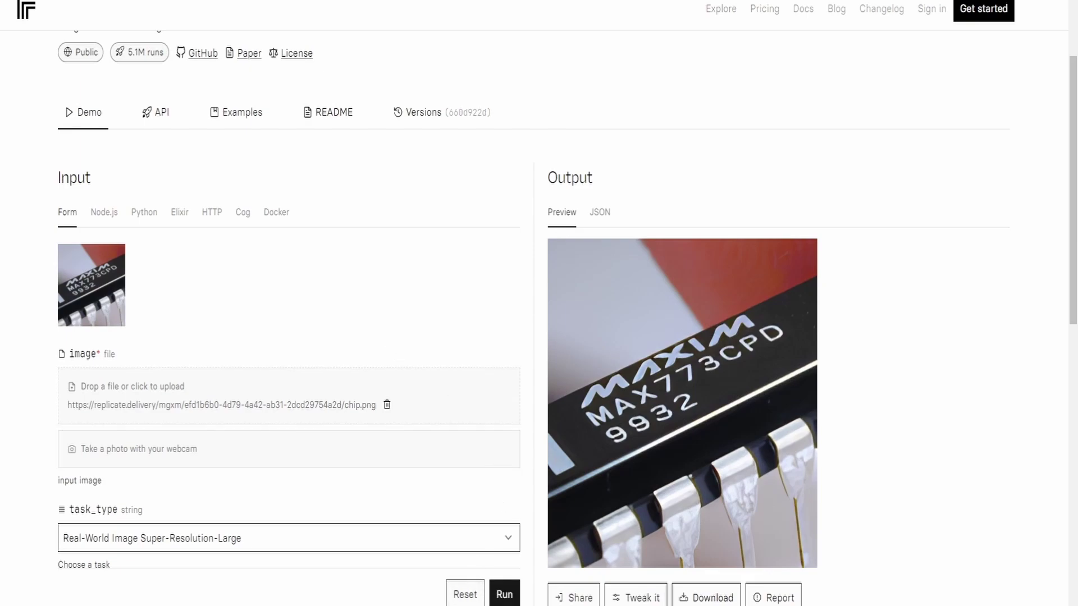
Run swinir on the uploaded bearded cartoon portrait and scroll to the upscaled output.
scroll(467, 304, down, 5)
scroll(477, 337, down, 1)
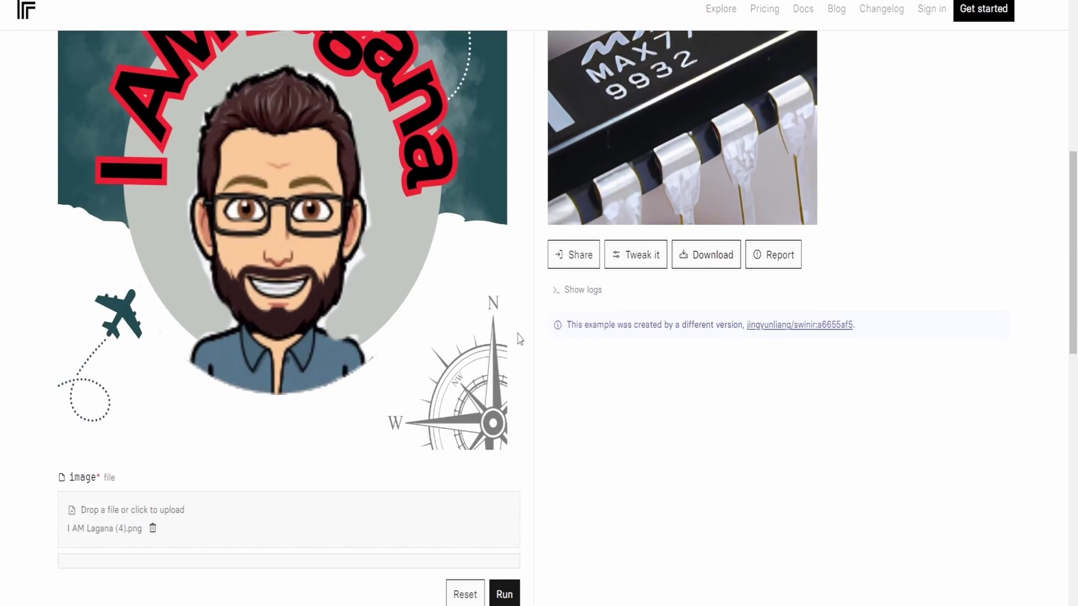
scroll(277, 392, down, 4)
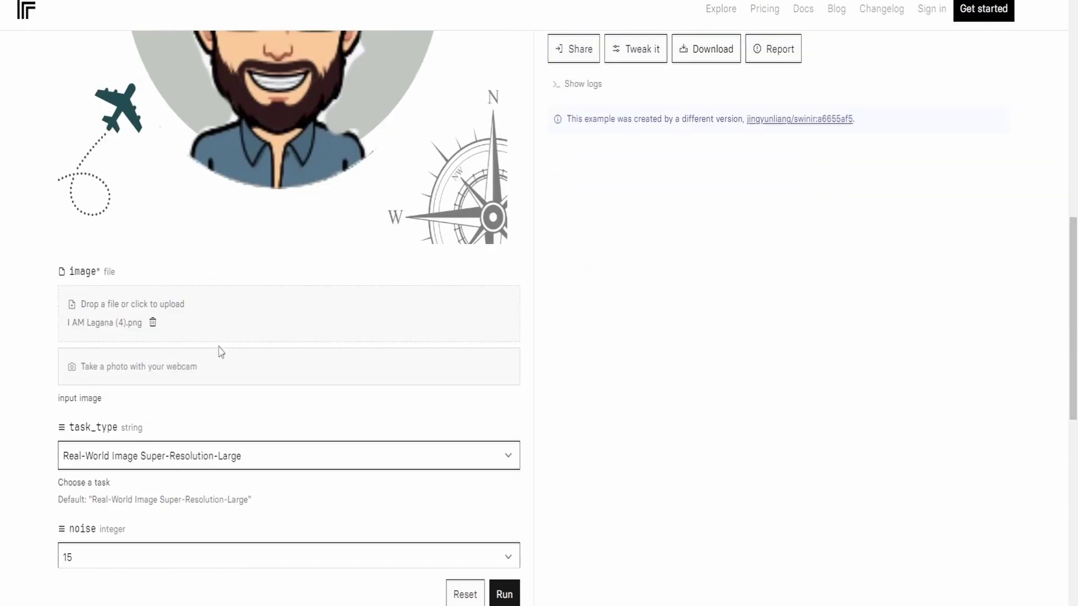
click(504, 594)
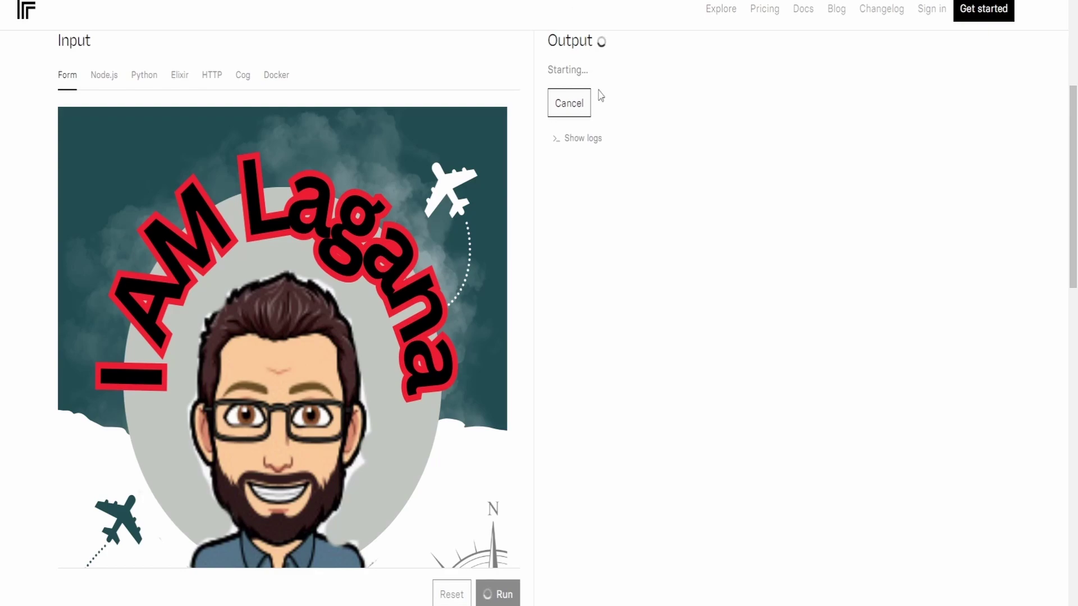
scroll(711, 455, down, 1)
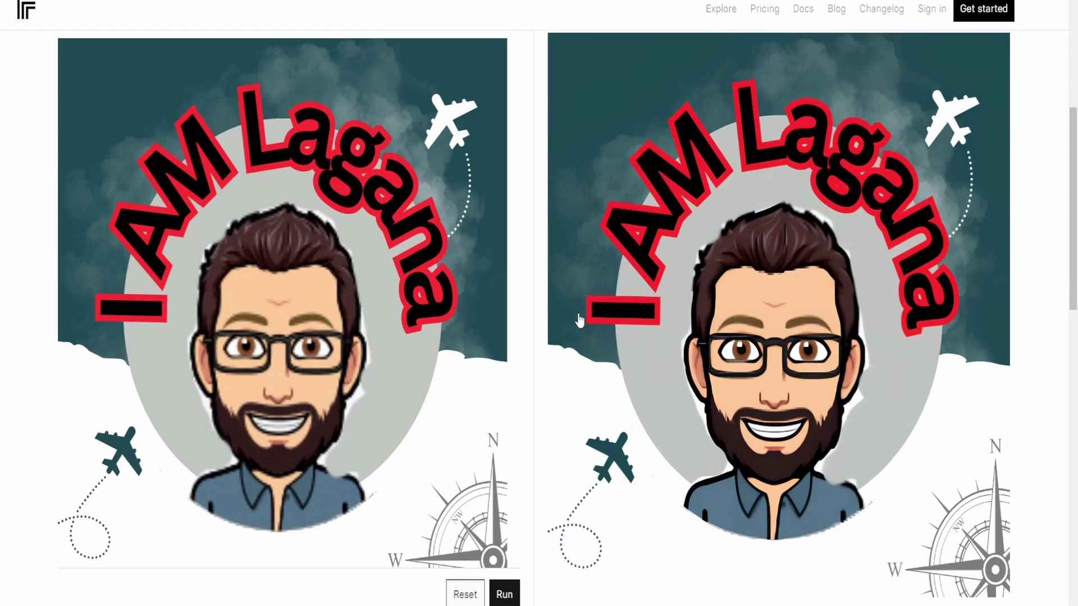
scroll(898, 146, down, 3)
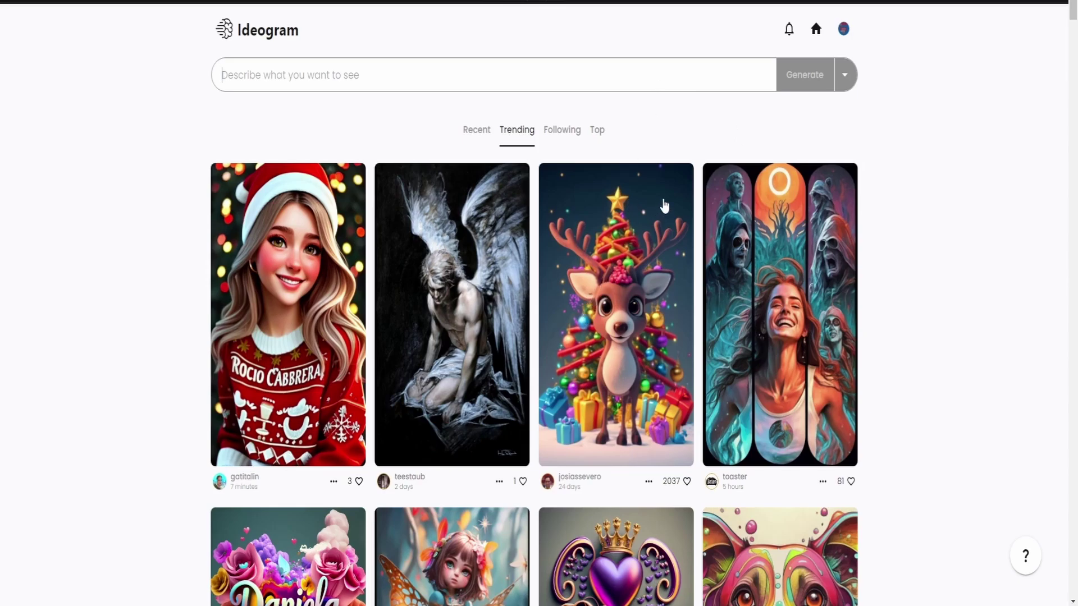
Enter the prompt 'A potato flying through space with a parachute' and apply the cinematic style.
scroll(662, 208, down, 1)
scroll(640, 174, up, 1)
click(372, 81)
text(A potato flying through space with a parachute)
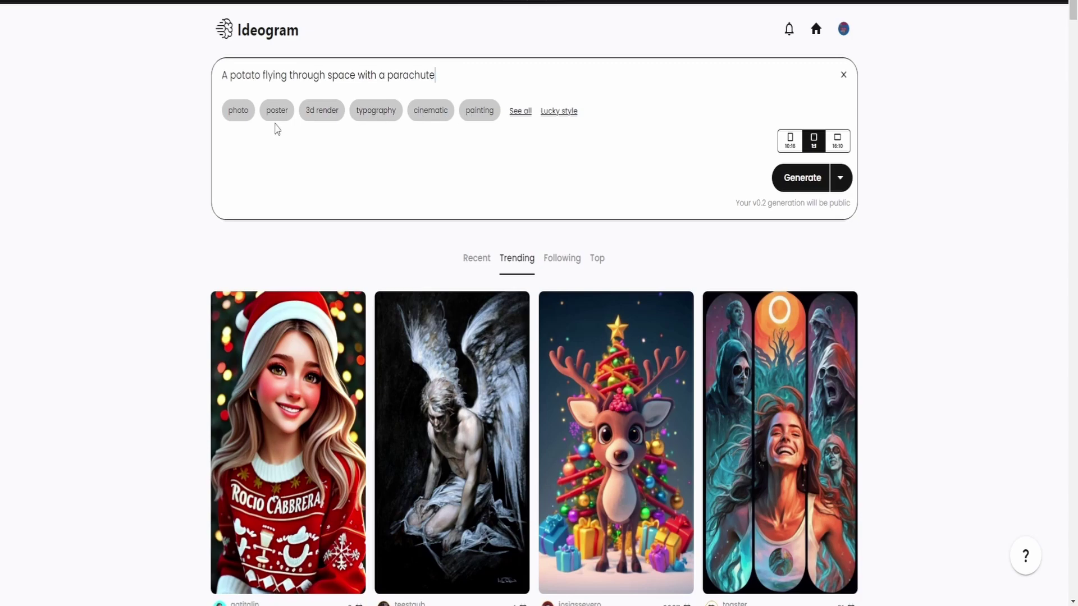
click(431, 116)
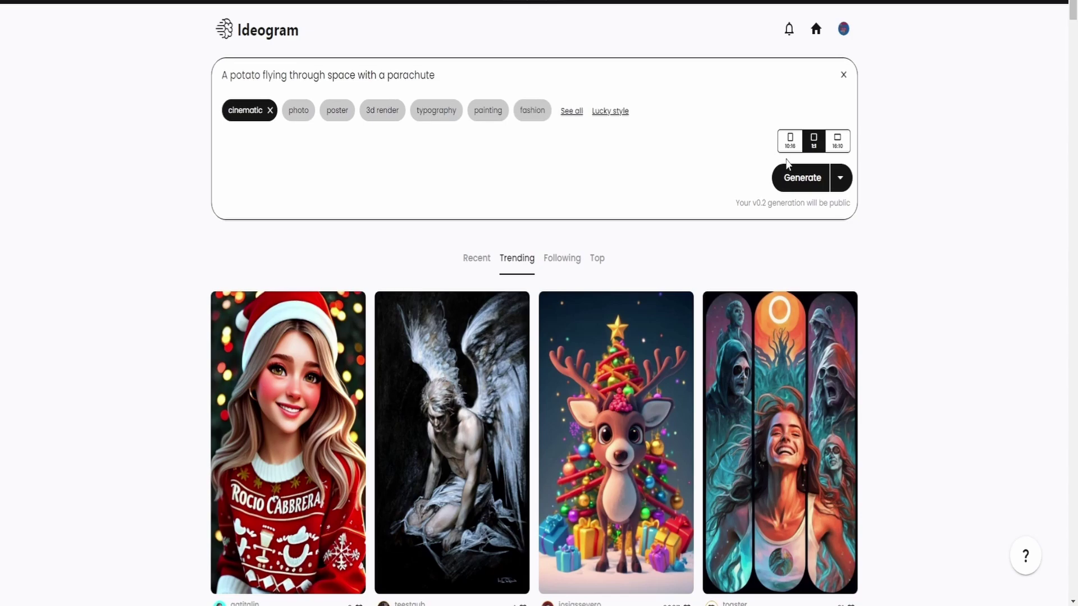
click(576, 111)
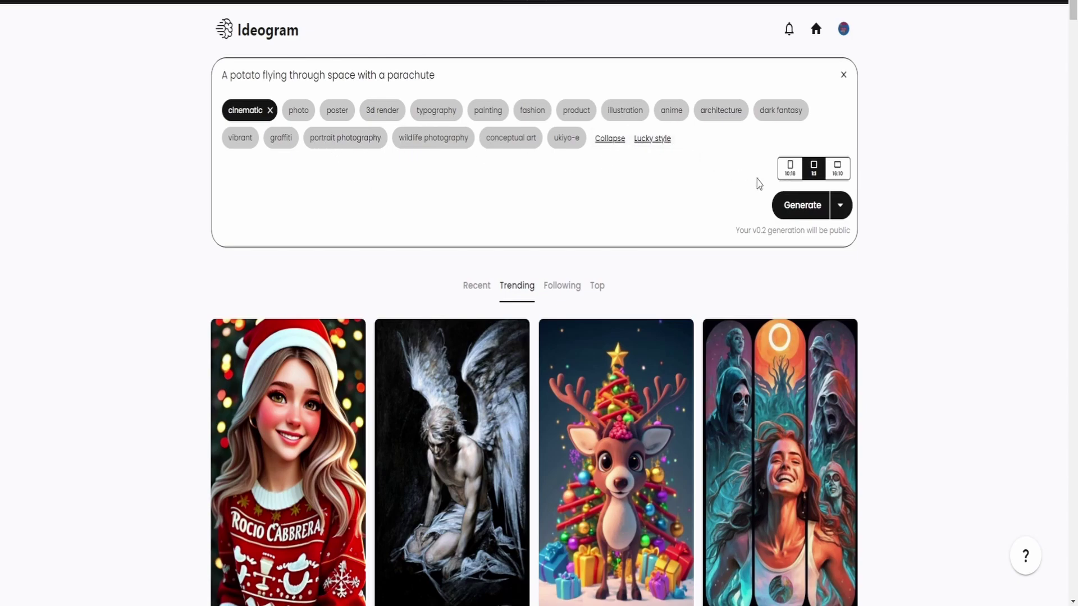
Generate four cinematic images of the parachuting potato.
click(808, 205)
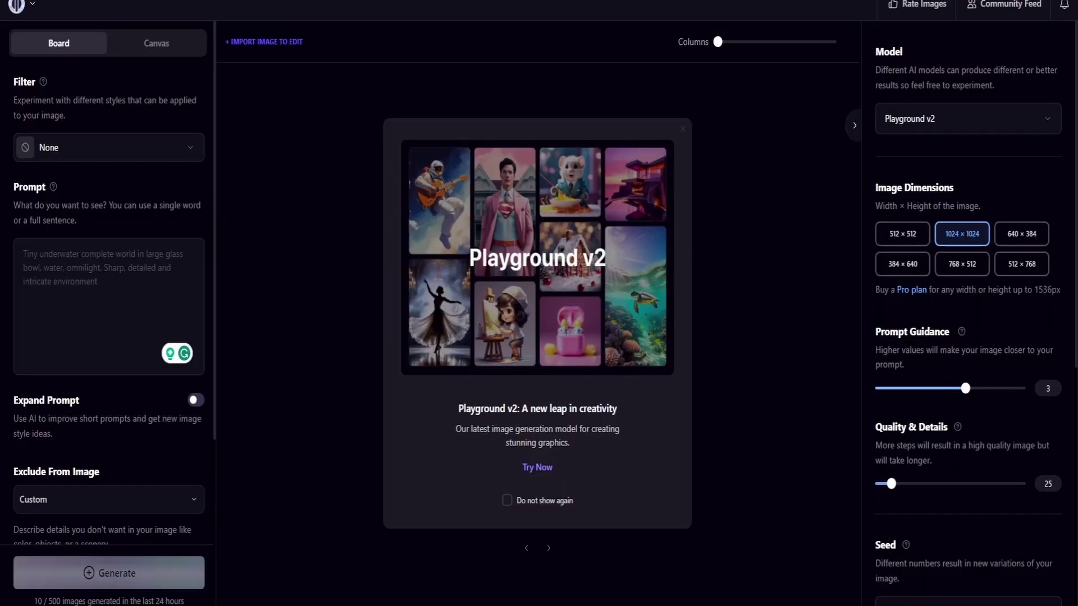
Suppress the promo and generate an image from 'A sponge in the air doing a cartwheel.'.
click(508, 504)
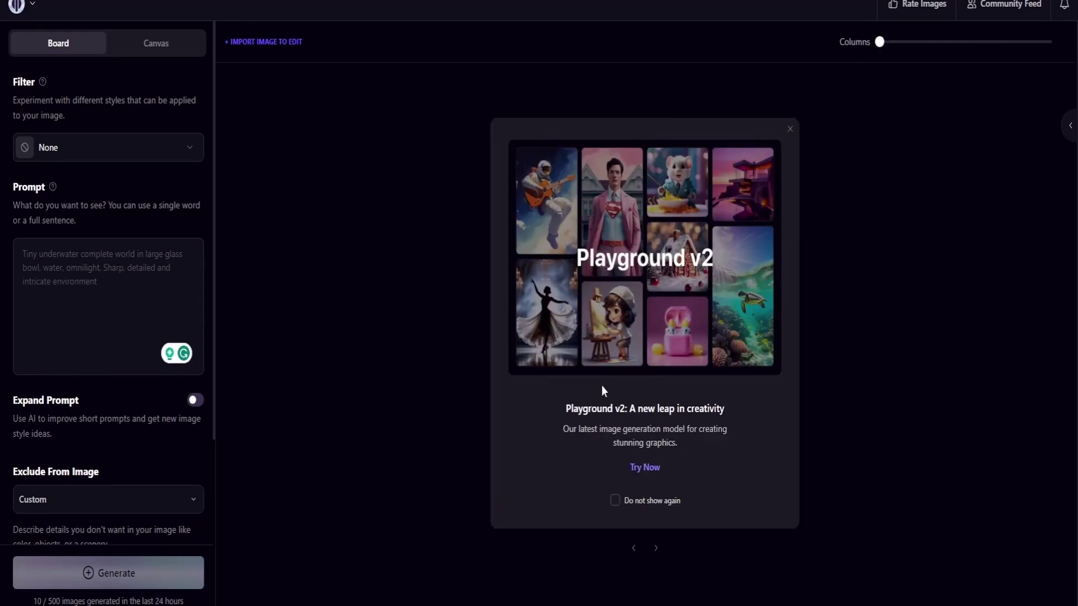
click(115, 266)
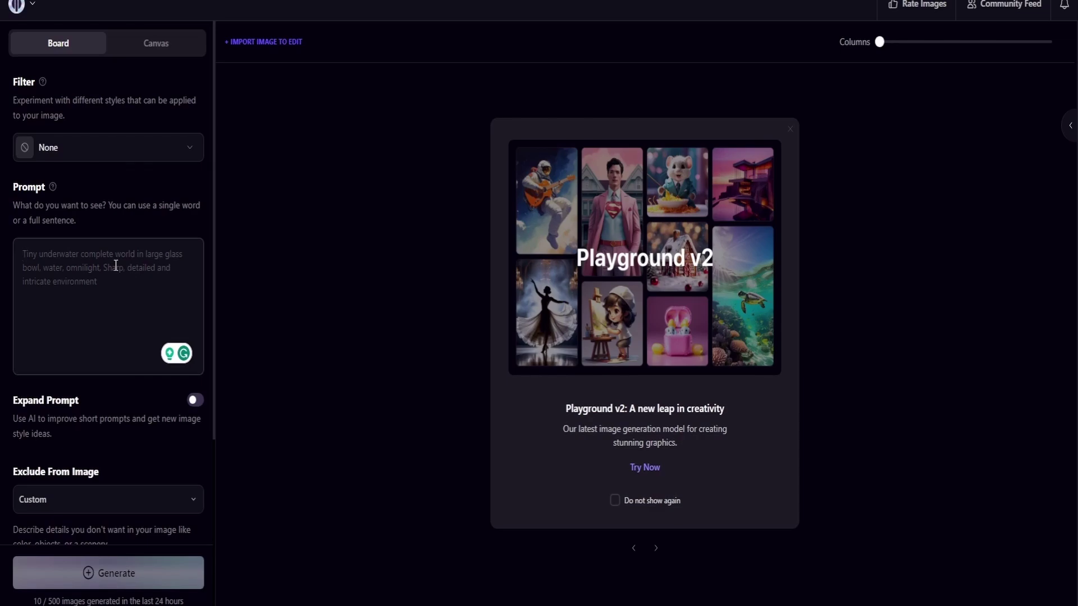
text(A sponge in th)
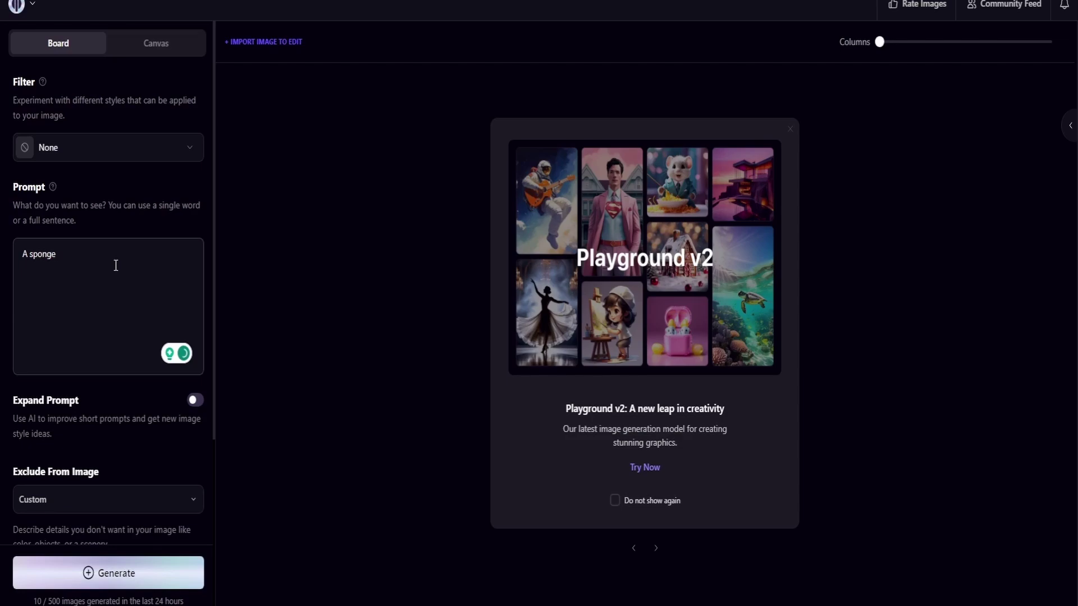
text(e air doing a s cartwheel)
click(112, 572)
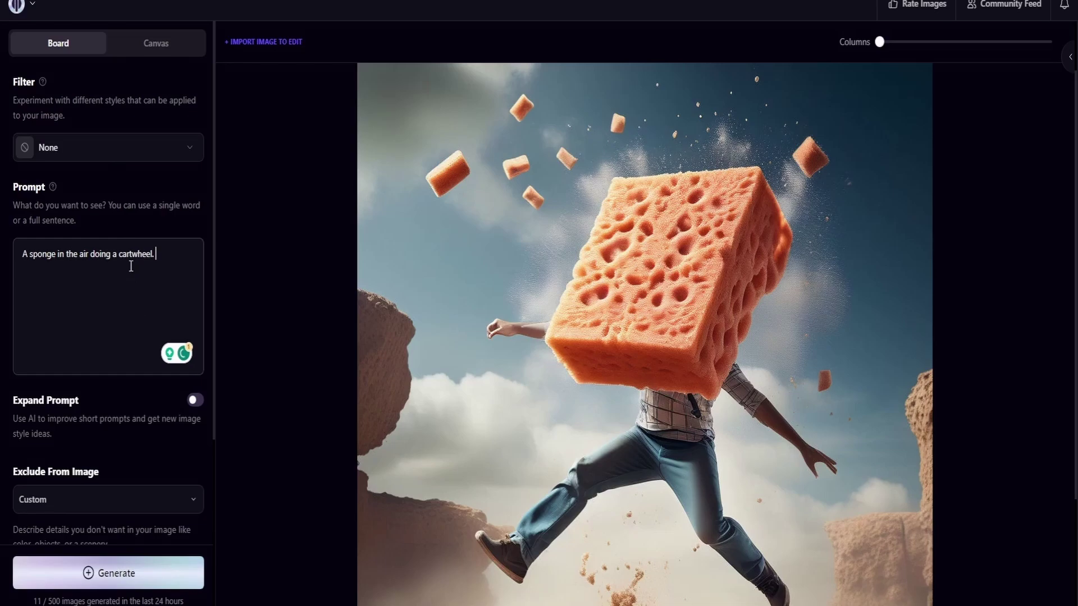
On the Canvas, move the generation frame up and to the left.
click(156, 46)
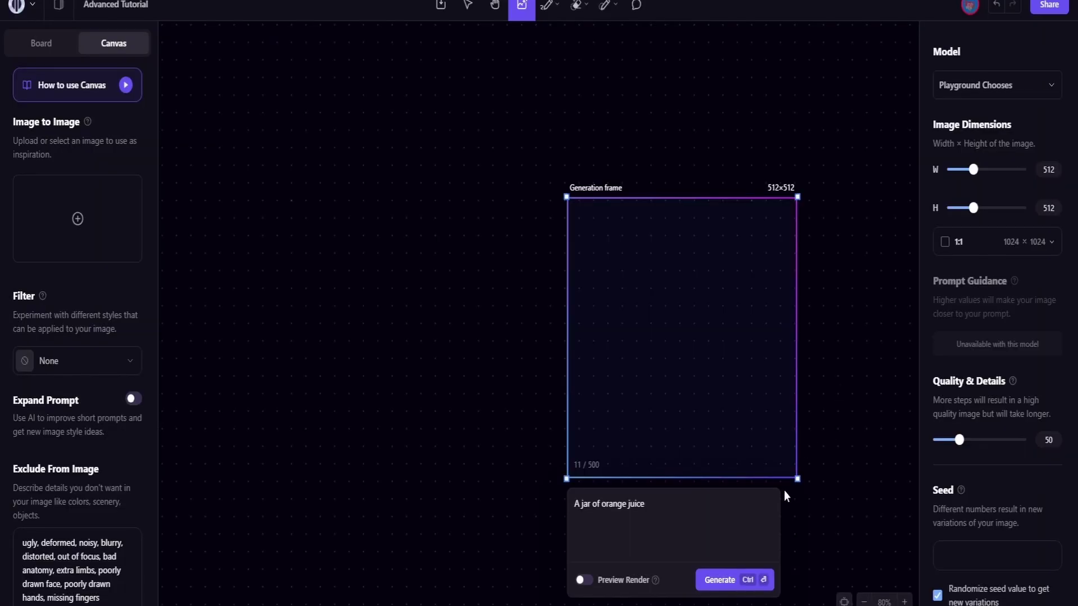
click(820, 502)
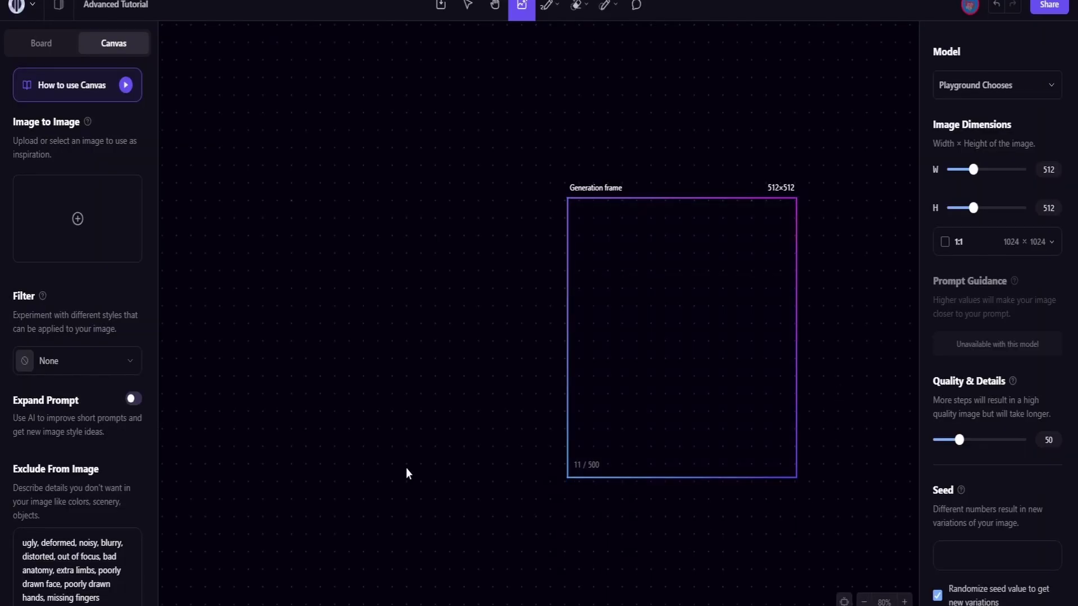
click(685, 325)
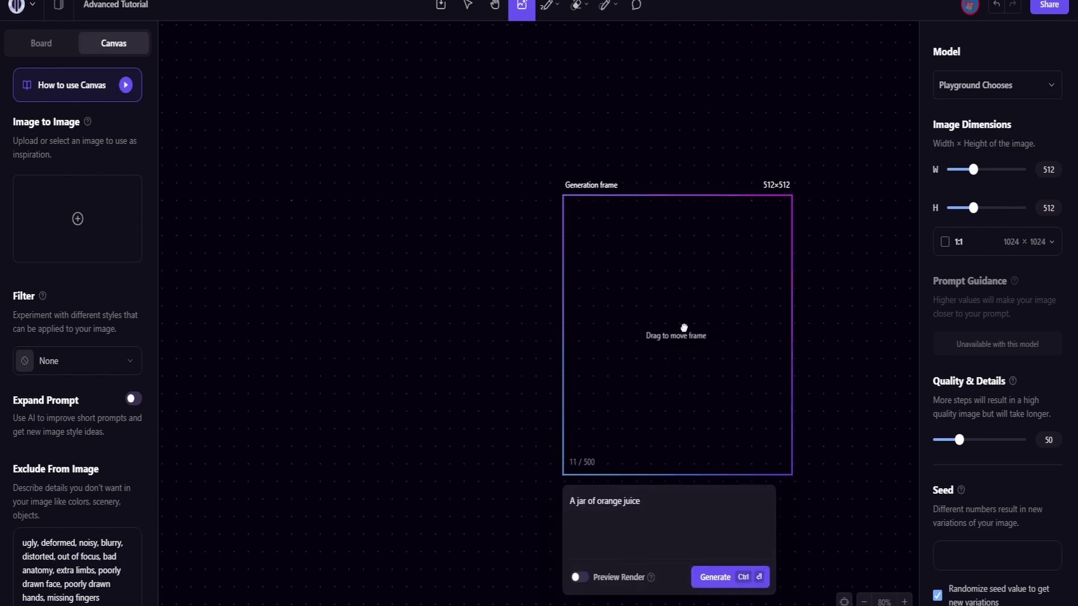
drag(685, 325, 597, 283)
Replace the frame prompt with 'a sponge doing a cartwheel in space', fixing the typo, and generate.
click(554, 471)
key(ctrl+a)
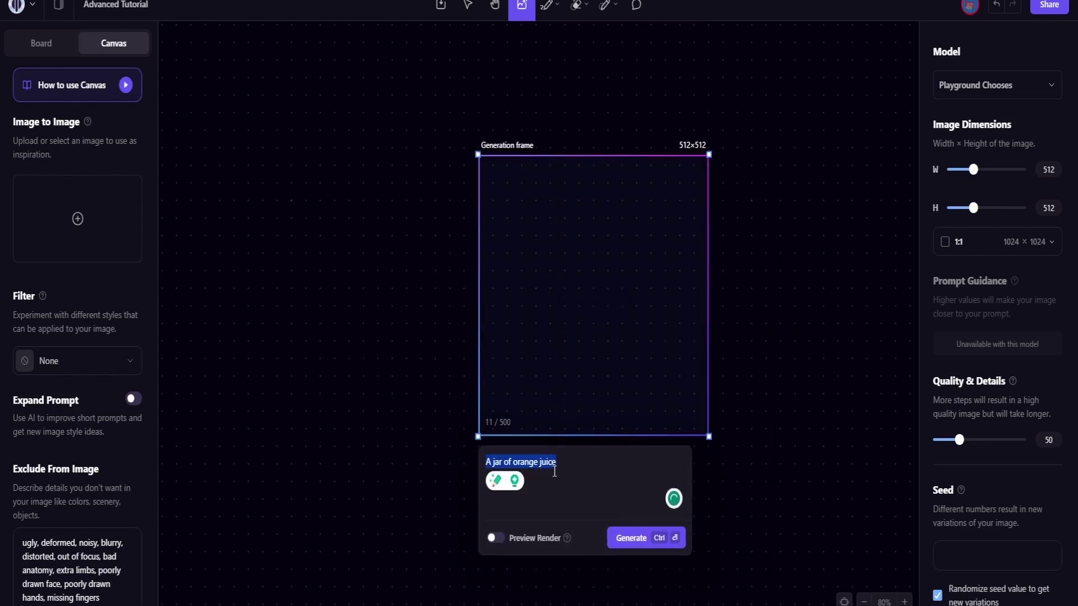
text(a sponge doing a cartwhell in space)
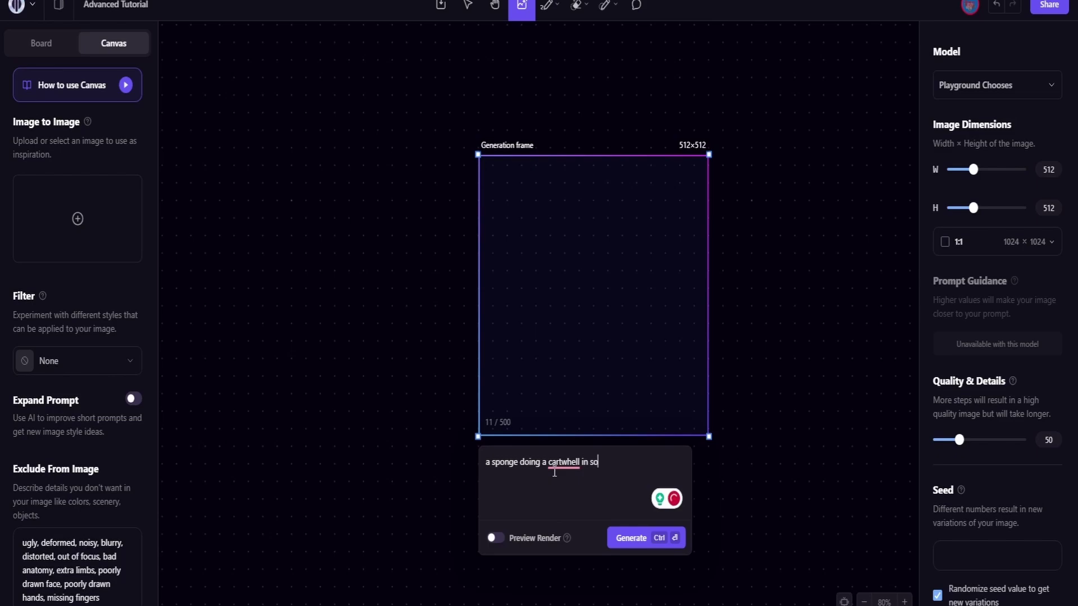
click(559, 478)
key(Right)
key(Right)
key(Right)
text(e)
key(Delete)
key(ctrl+Return)
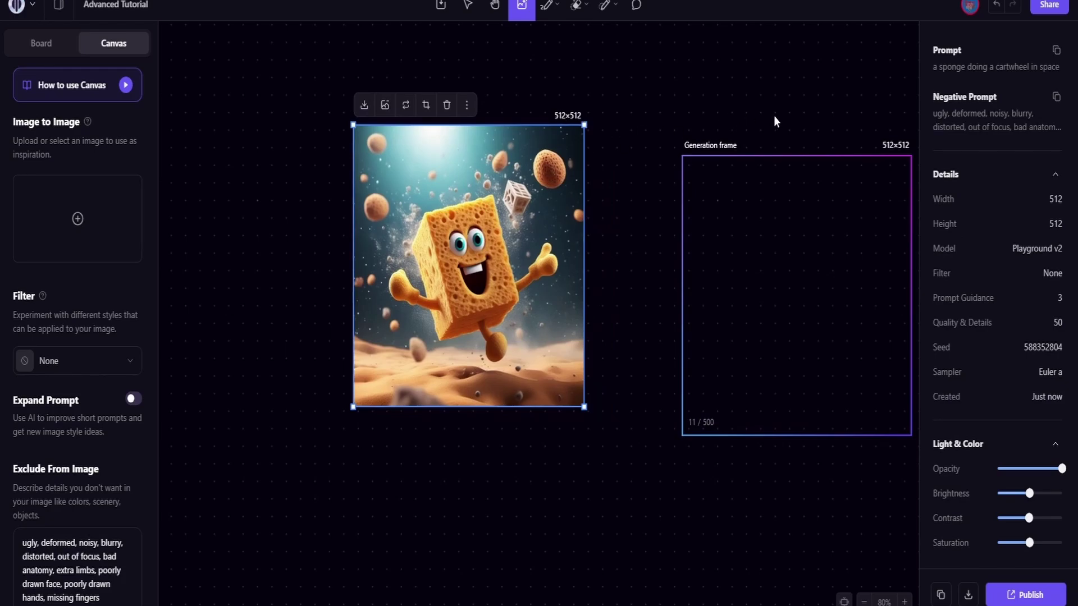
Move the empty 512×512 generation frame flush against the right edge of the sponge image.
click(738, 73)
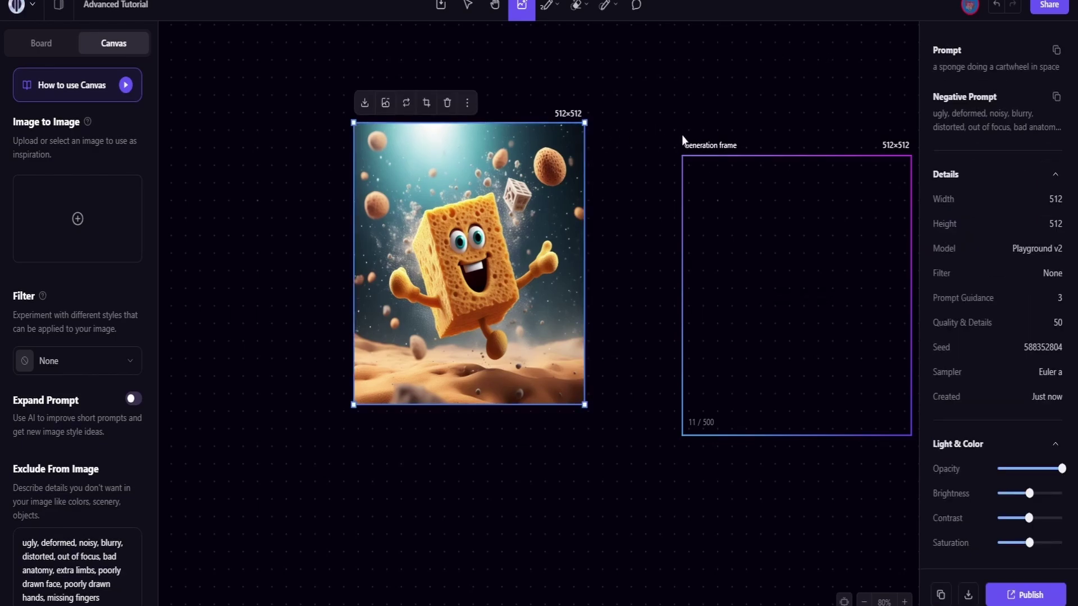
click(681, 135)
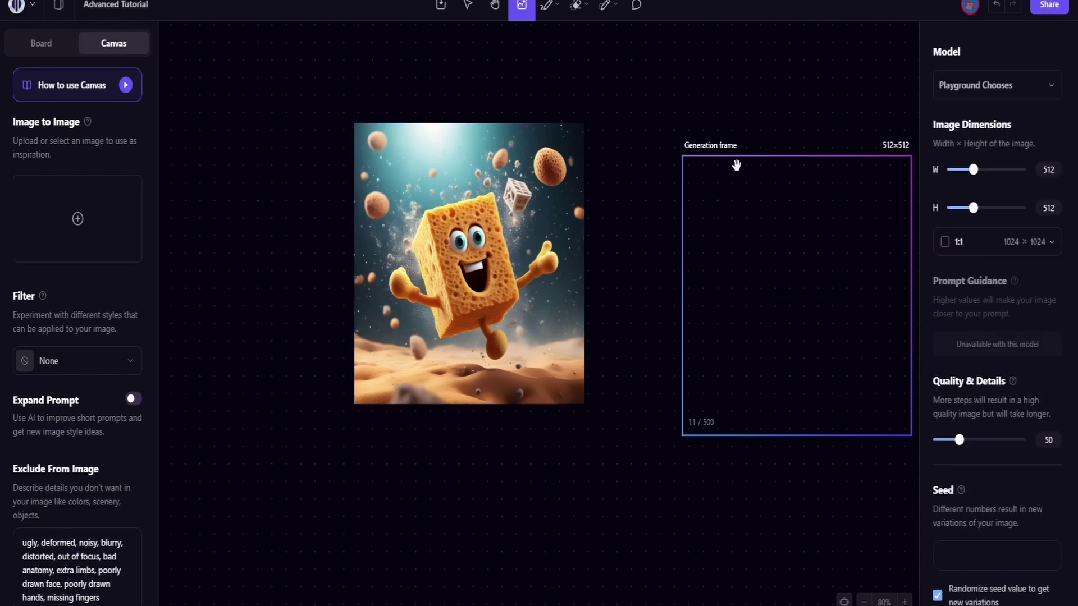
drag(720, 196, 623, 159)
click(530, 202)
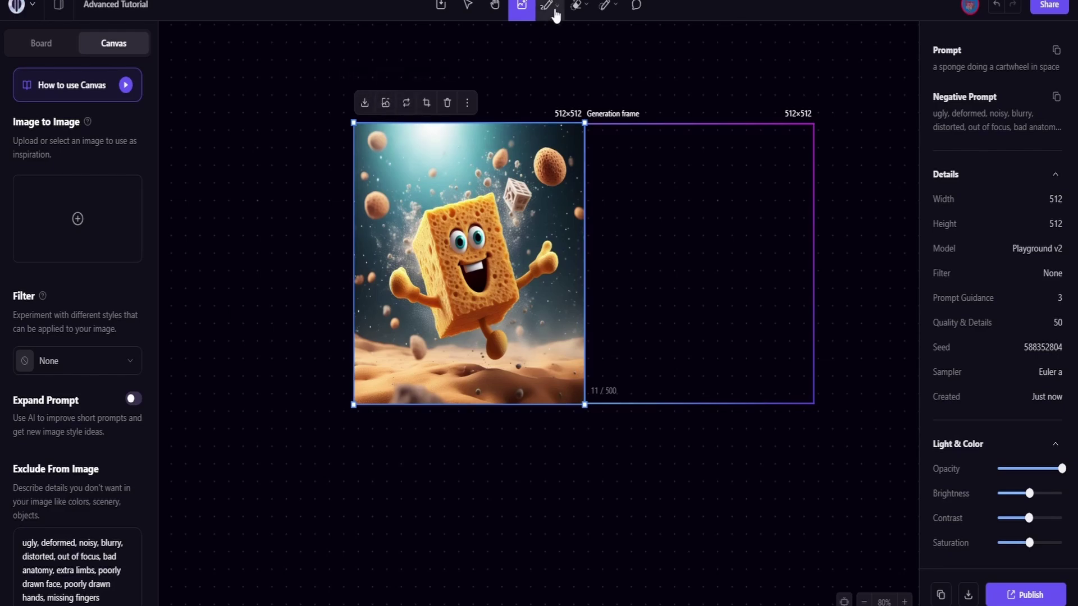
Erase the floating dice and then the sponge's foot with the Eraser tool.
click(576, 7)
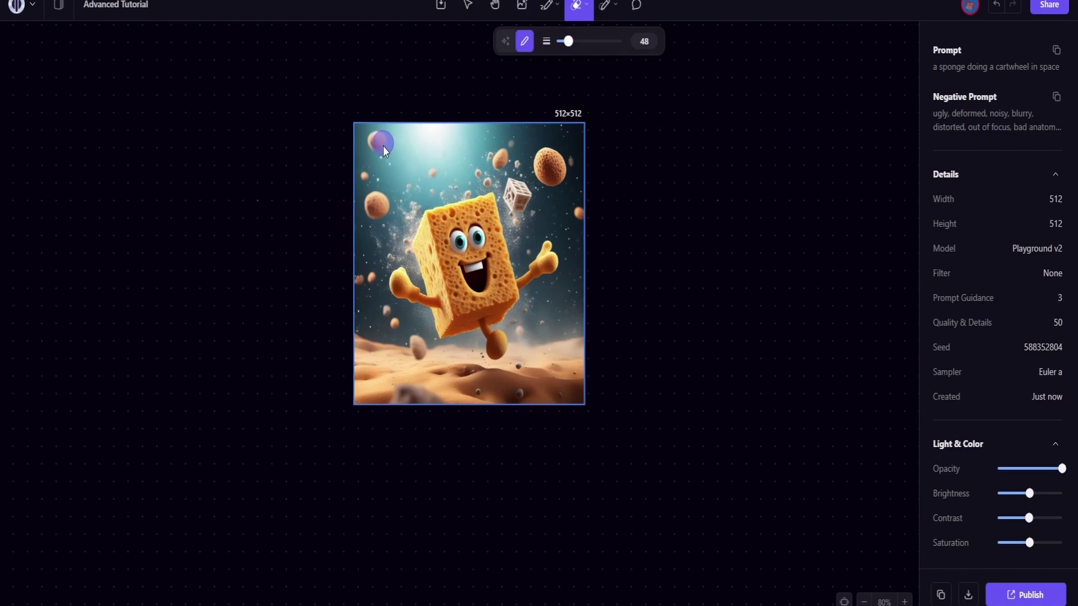
drag(513, 168, 502, 179)
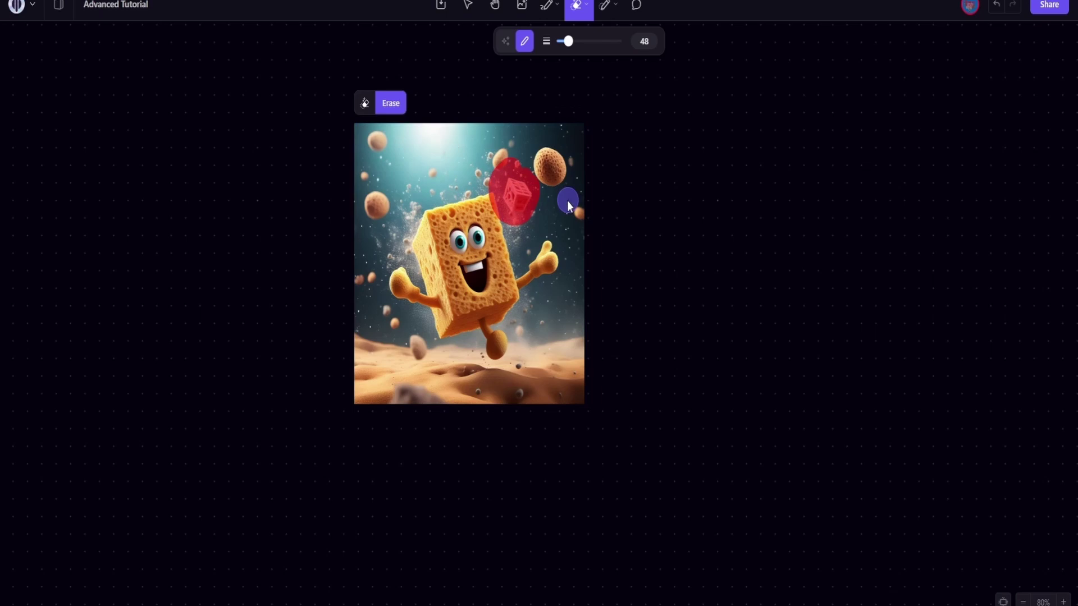
click(364, 102)
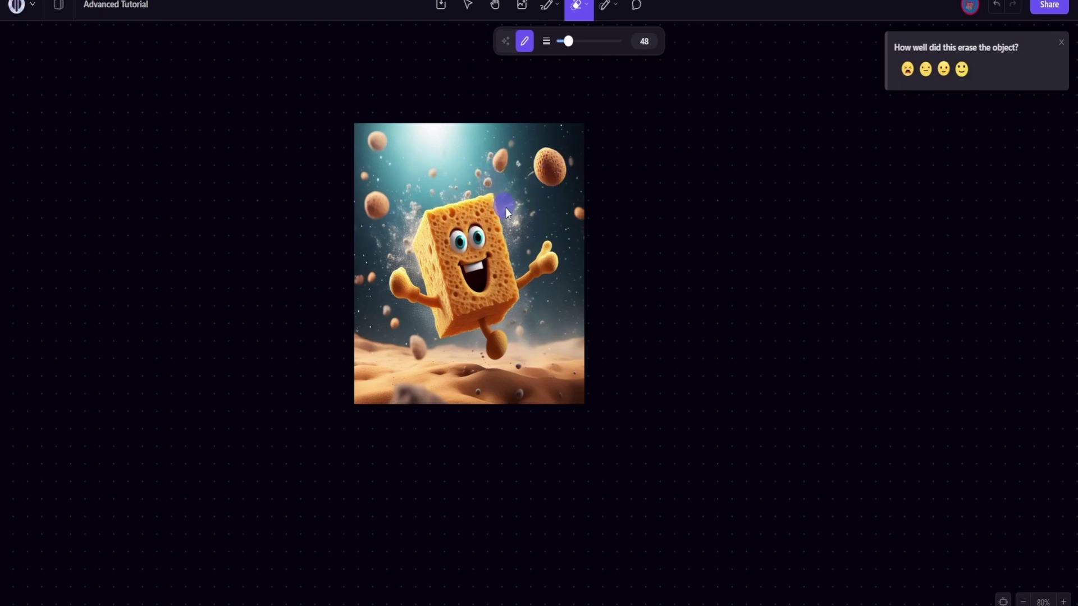
drag(496, 346, 487, 331)
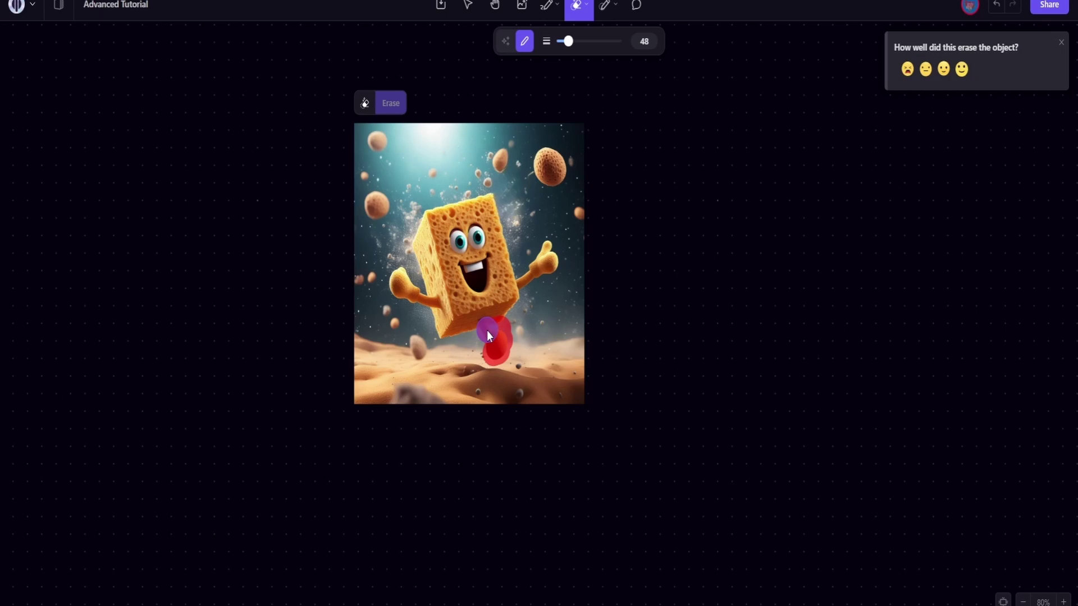
click(399, 104)
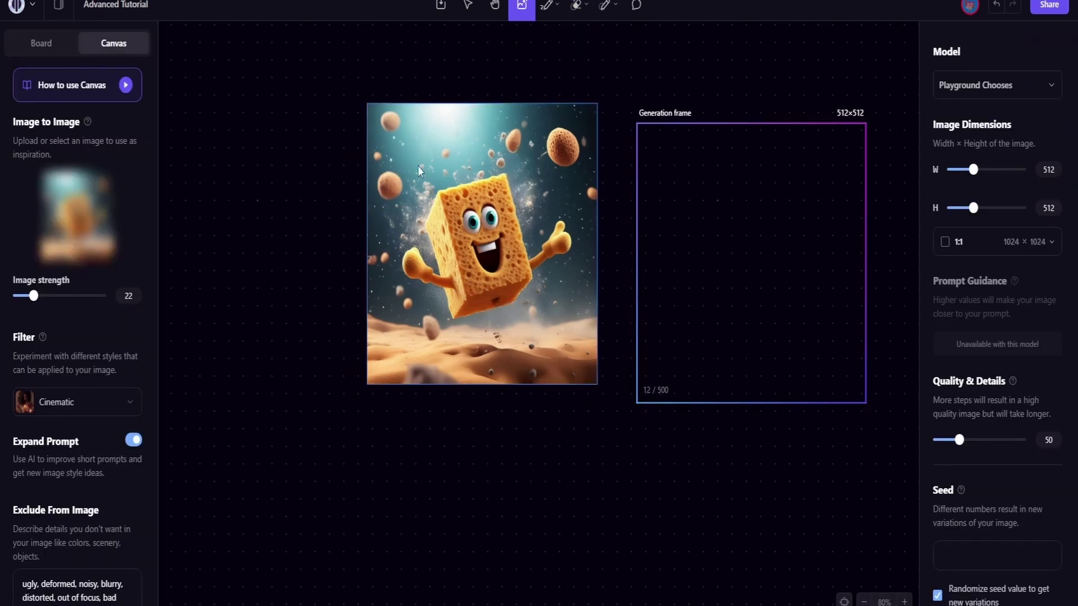
Load the edited sponge as Image to Image inspiration and switch the filter to Dreamshaper.
click(478, 216)
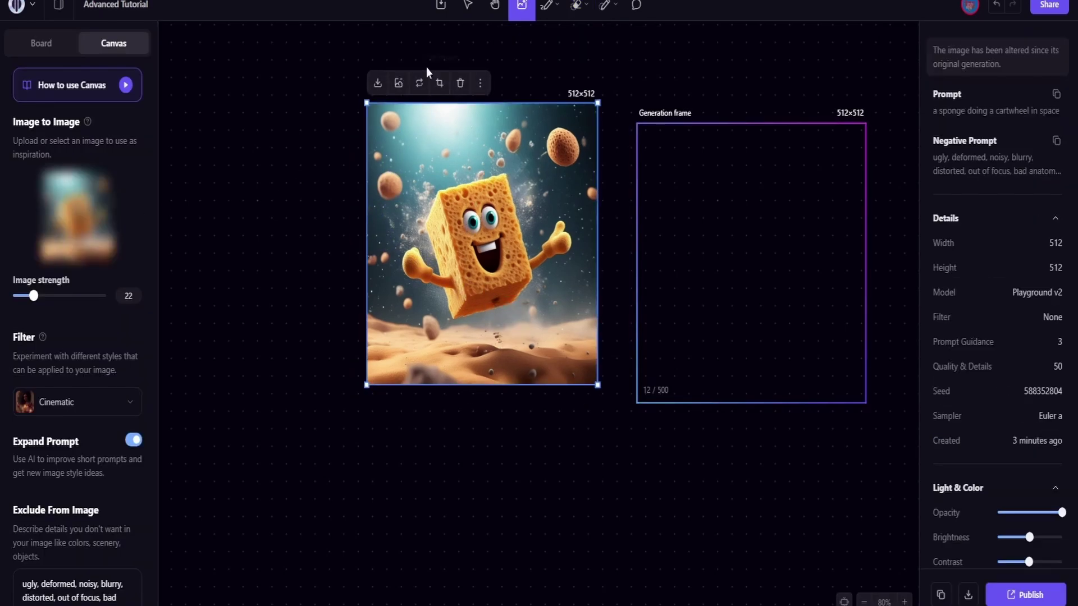
click(420, 85)
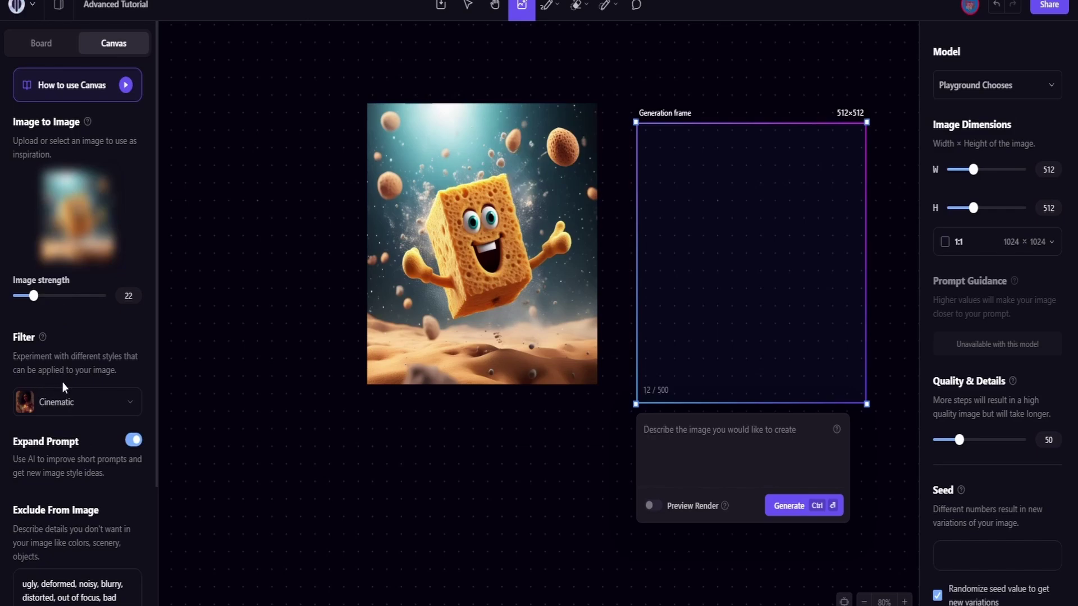
scroll(63, 401, down, 1)
click(59, 339)
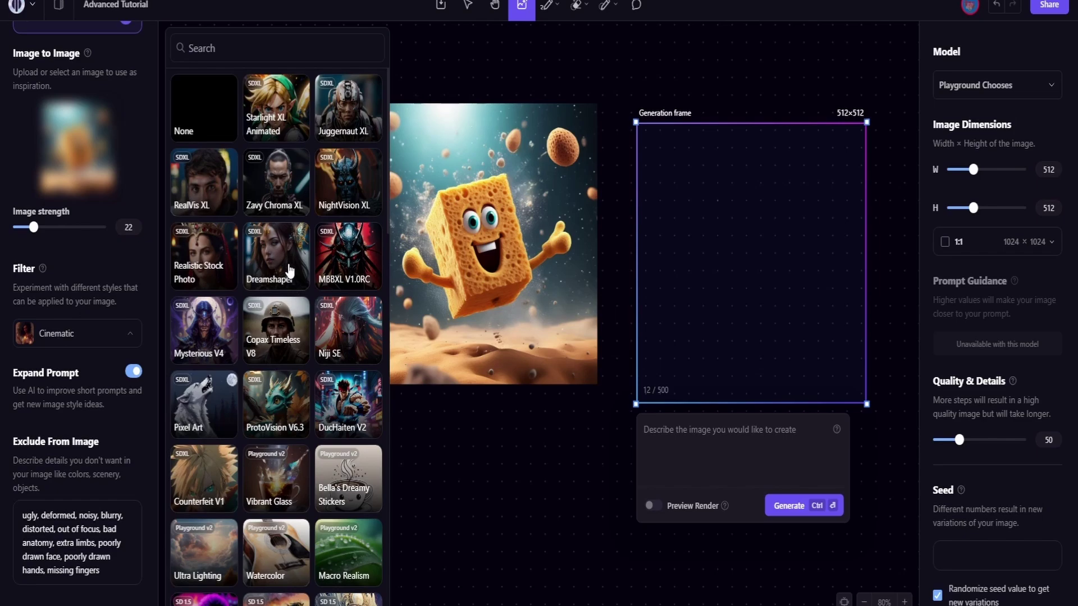
click(286, 248)
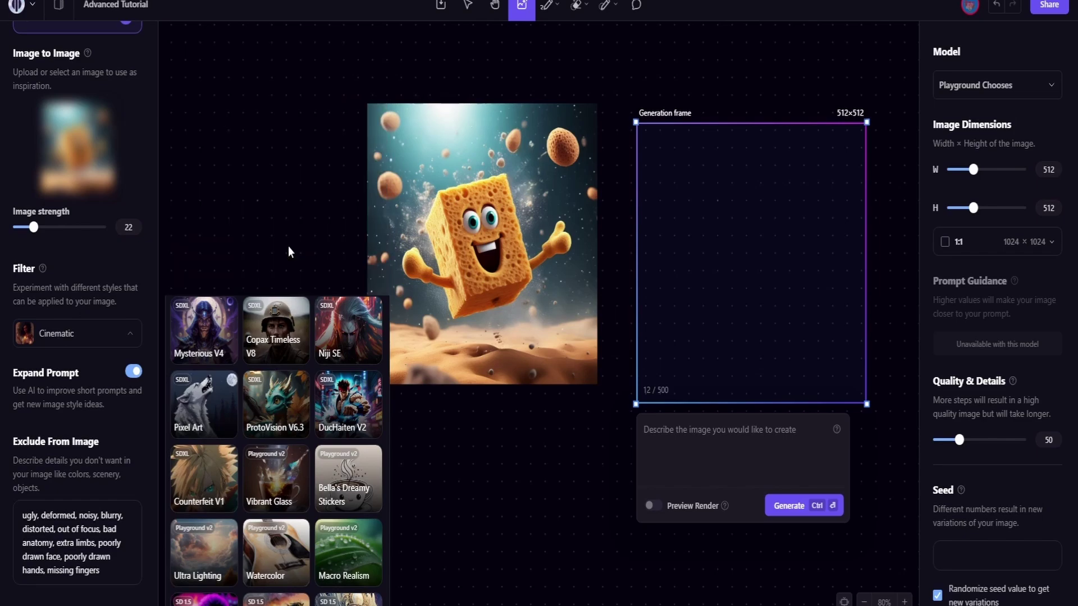
scroll(80, 289, down, 2)
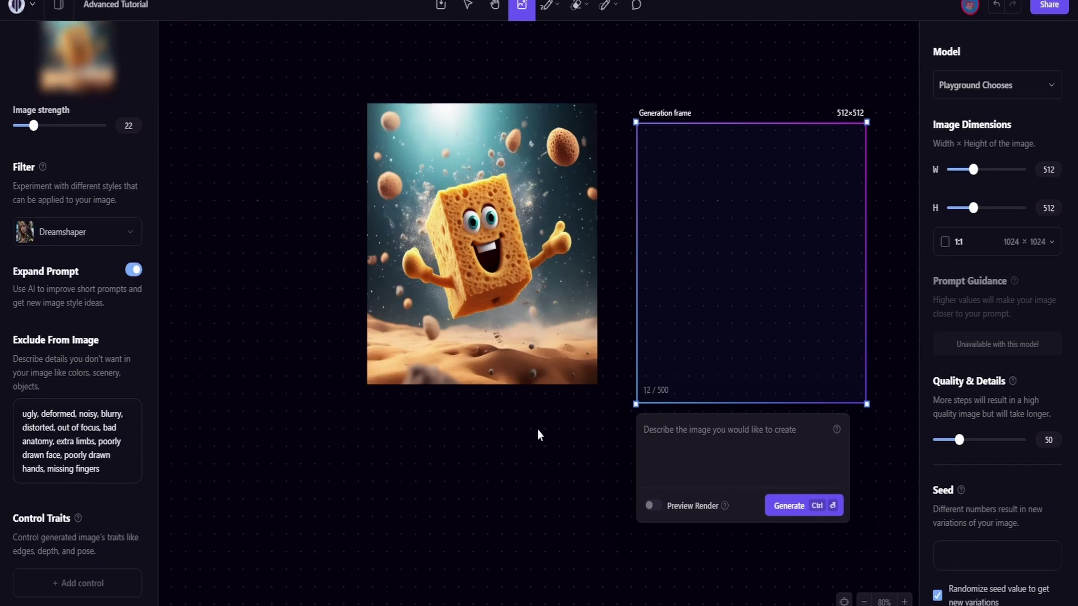
Generate the cartoon fish, replace the exclusions with 'realism', and turn Expand Prompt off.
click(799, 511)
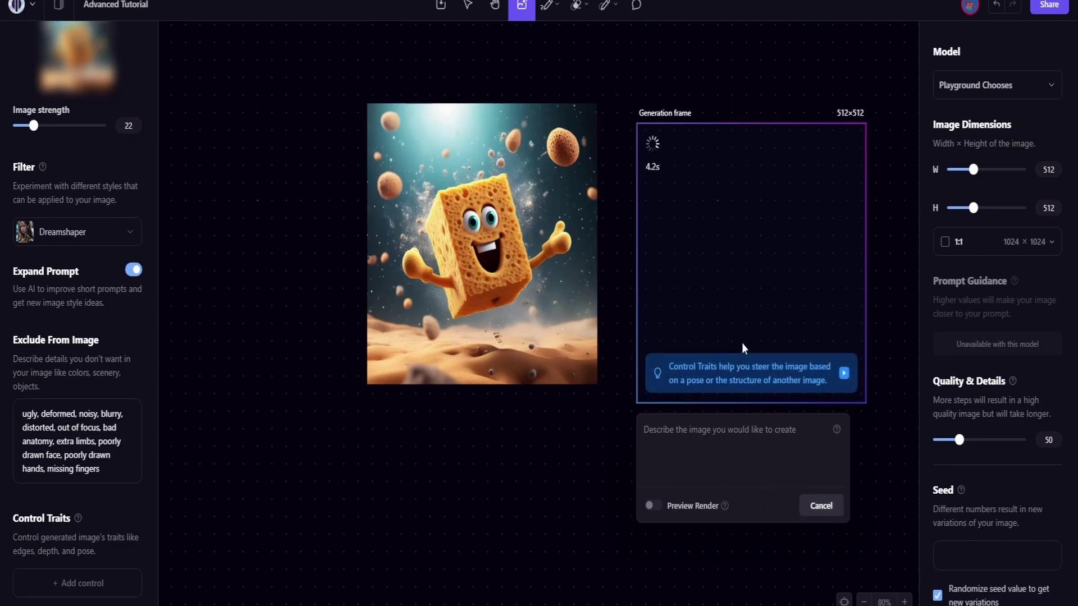
mouse_move(422, 136)
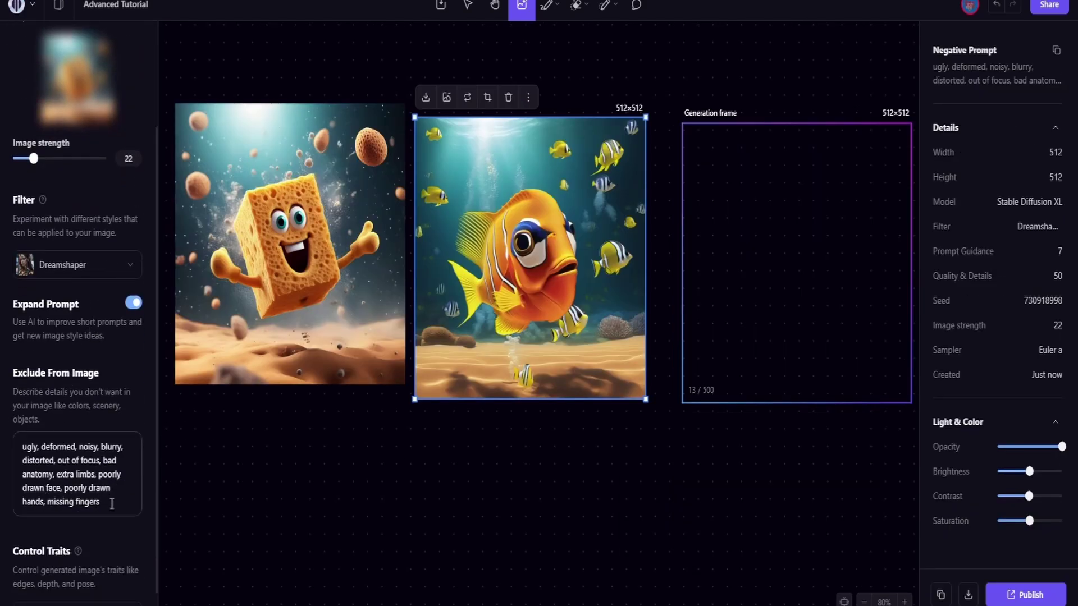
drag(111, 504, 1, 446)
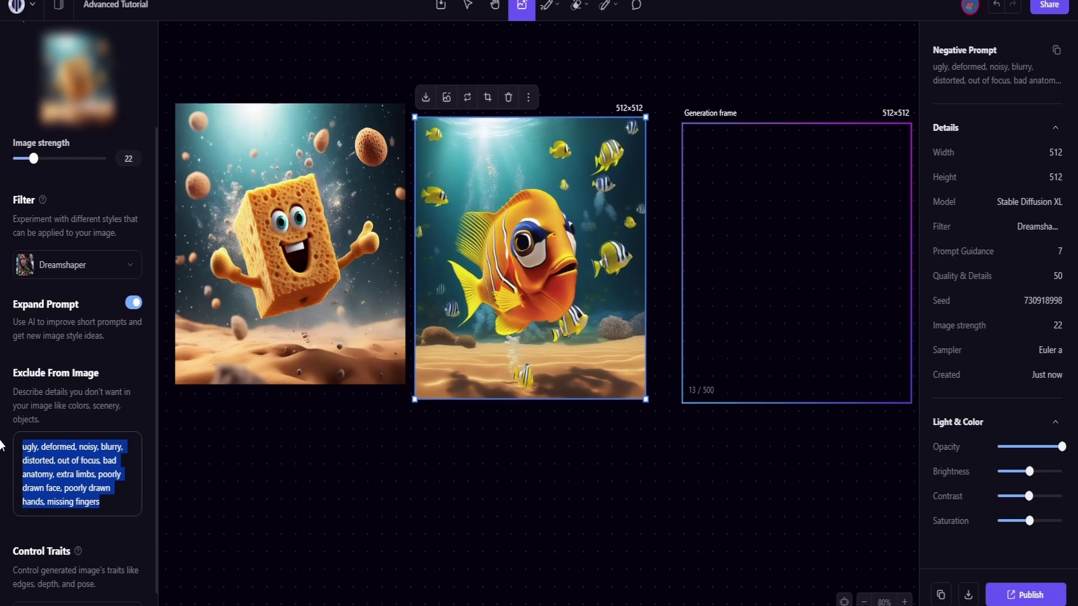
key(BackSpace)
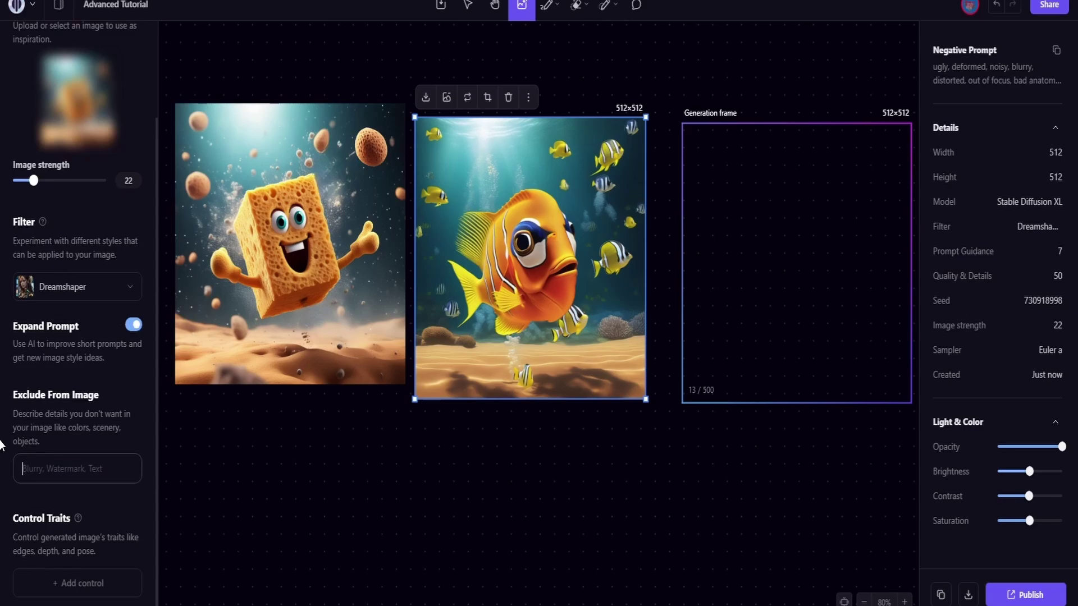
text(realism)
click(133, 325)
Apply the Pixel Art filter and set the sponge inspiration's image strength to 75.
scroll(68, 365, up, 3)
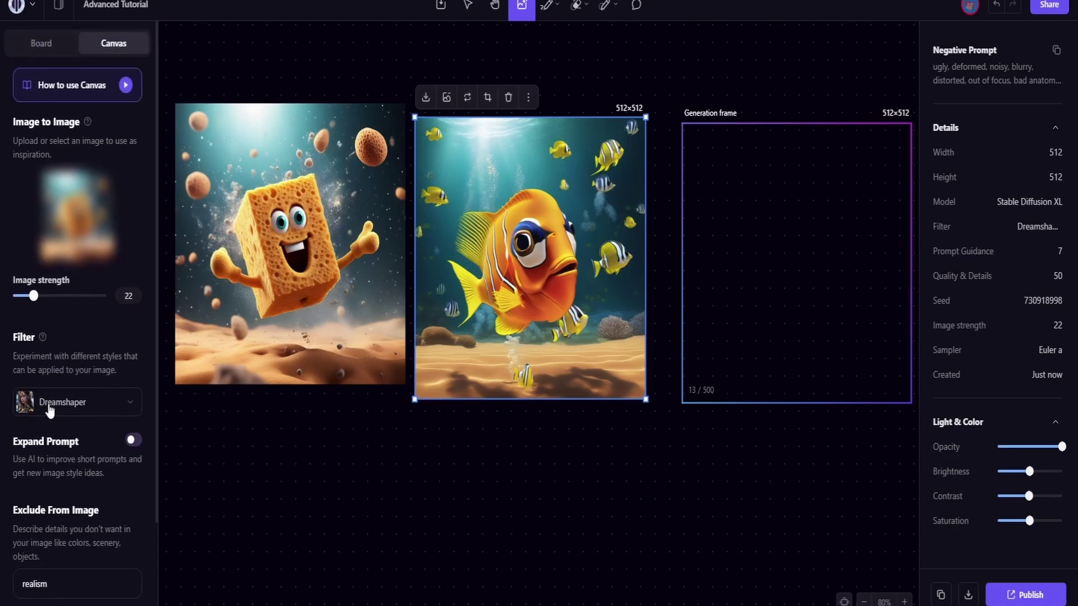
click(50, 402)
click(190, 400)
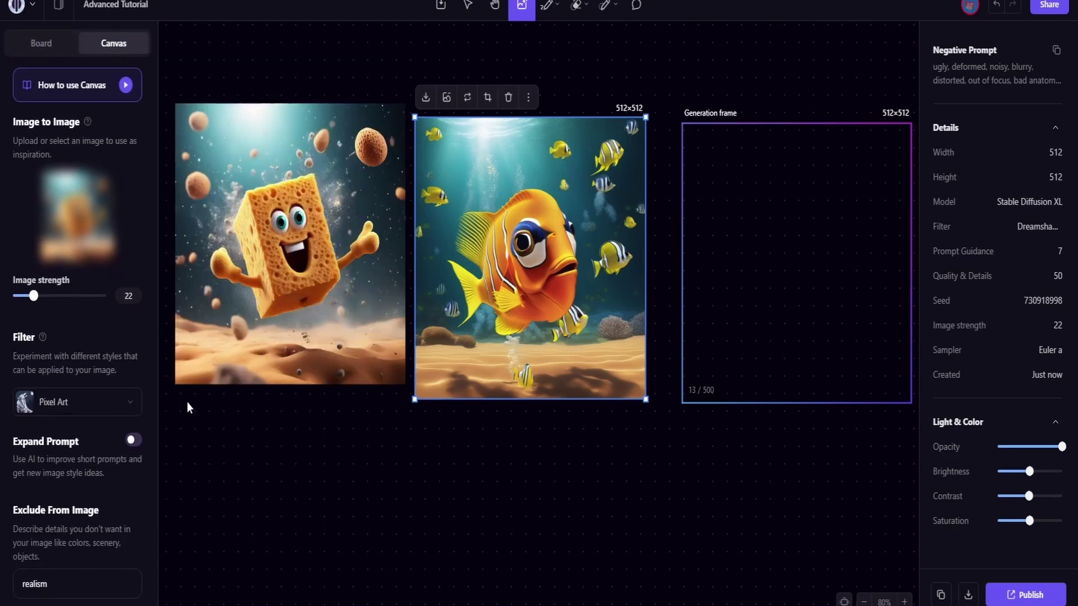
click(55, 405)
drag(34, 296, 93, 294)
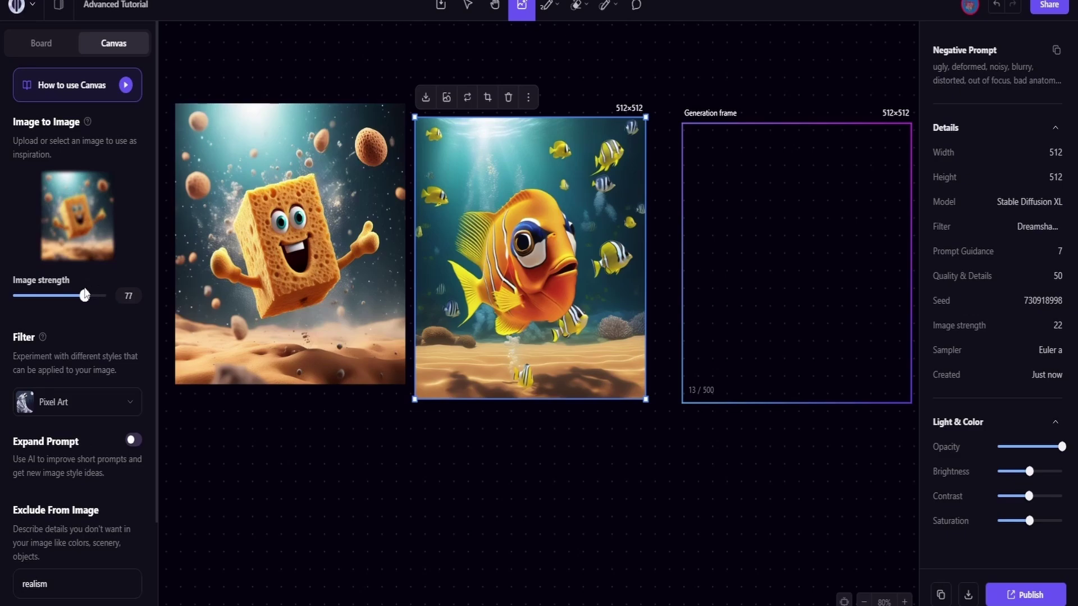
drag(84, 294, 116, 296)
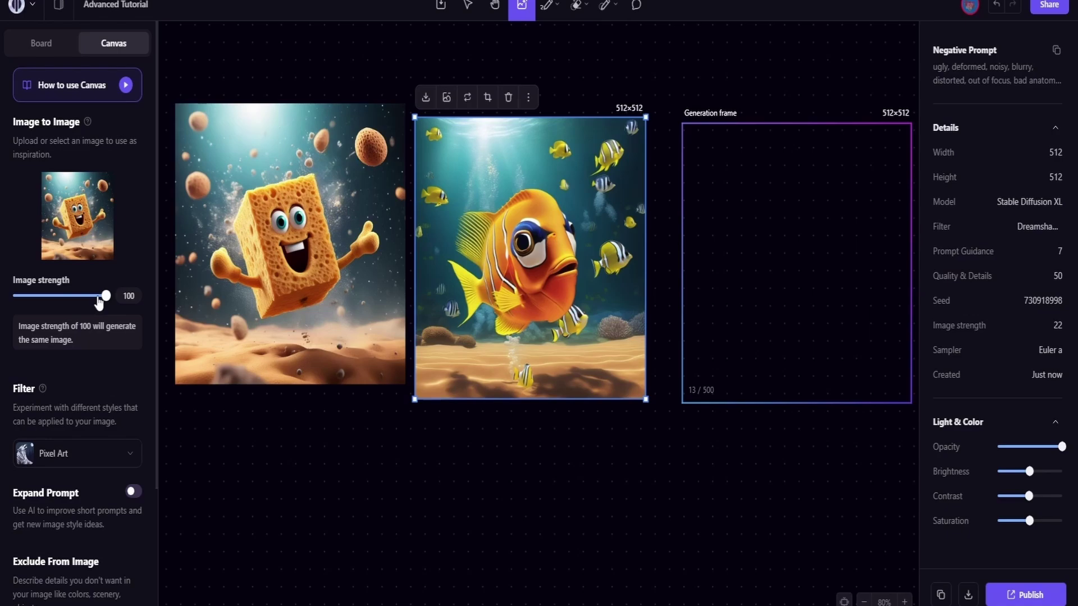
drag(99, 298, 83, 297)
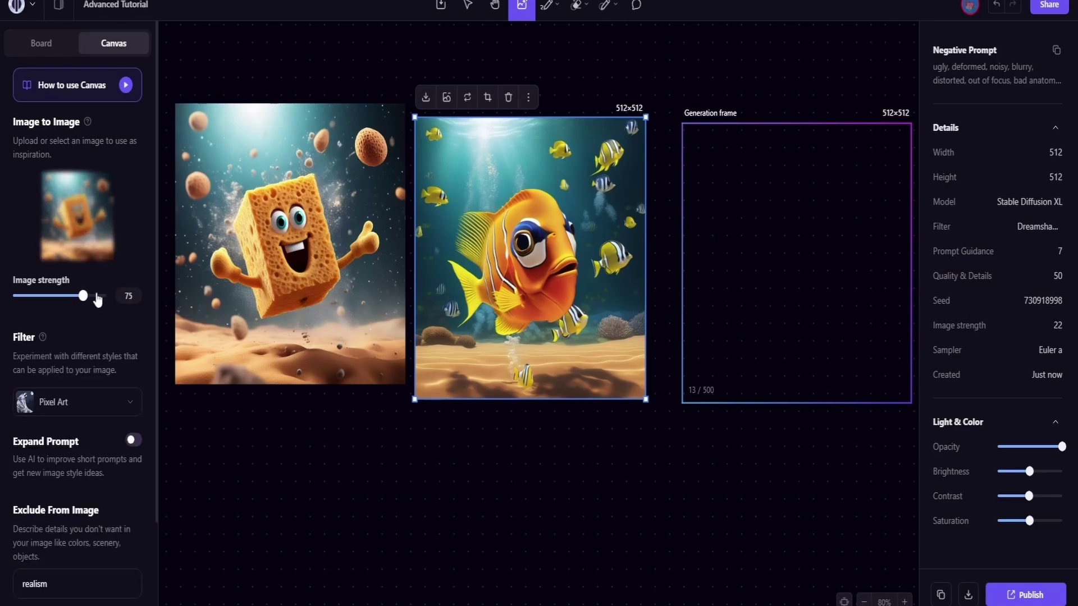
scroll(82, 338, down, 2)
Generate a Pixel Art sponge variation in the empty generation frame.
click(791, 328)
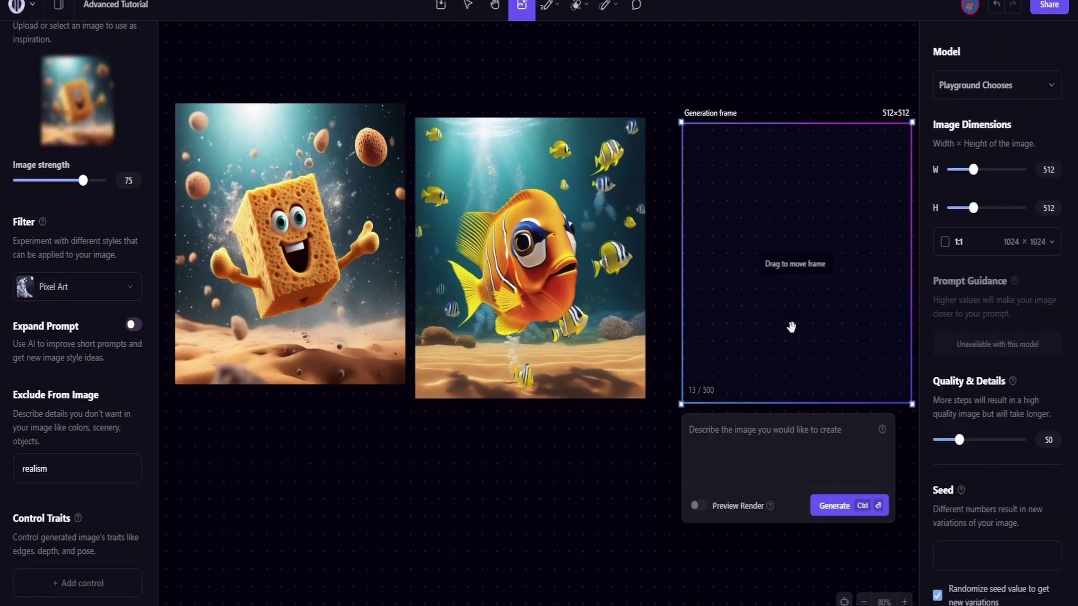
click(825, 508)
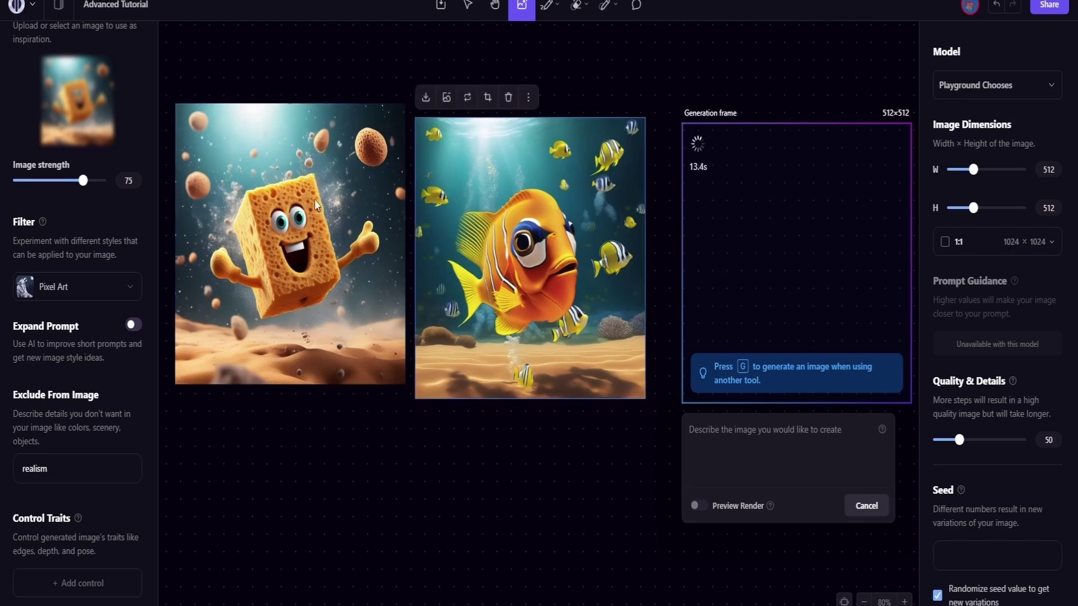
mouse_move(99, 144)
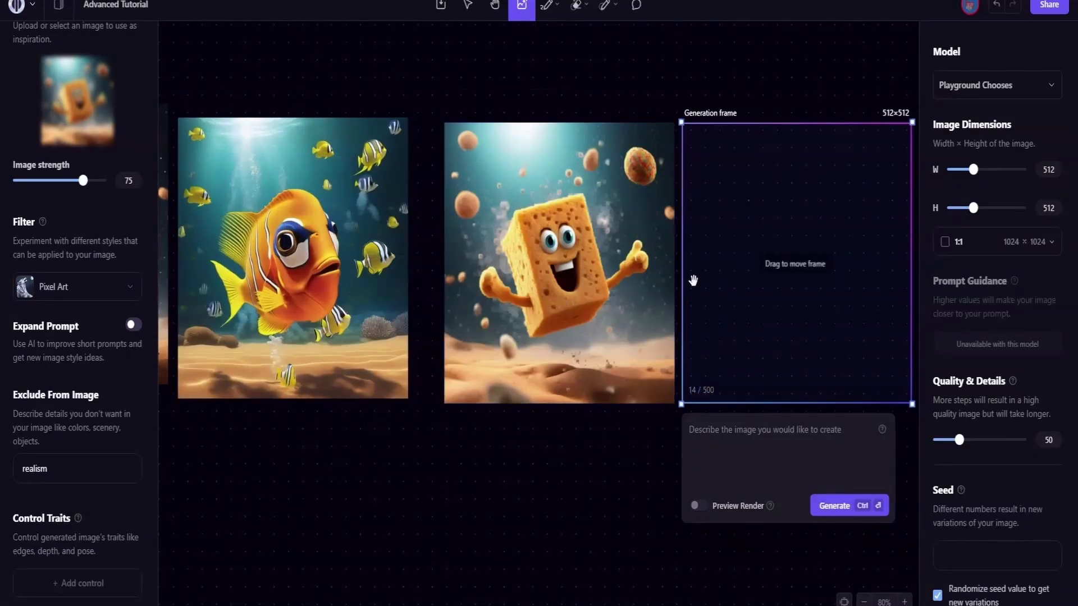
Stack the new and old sponge images one above the other beside the fish.
click(679, 287)
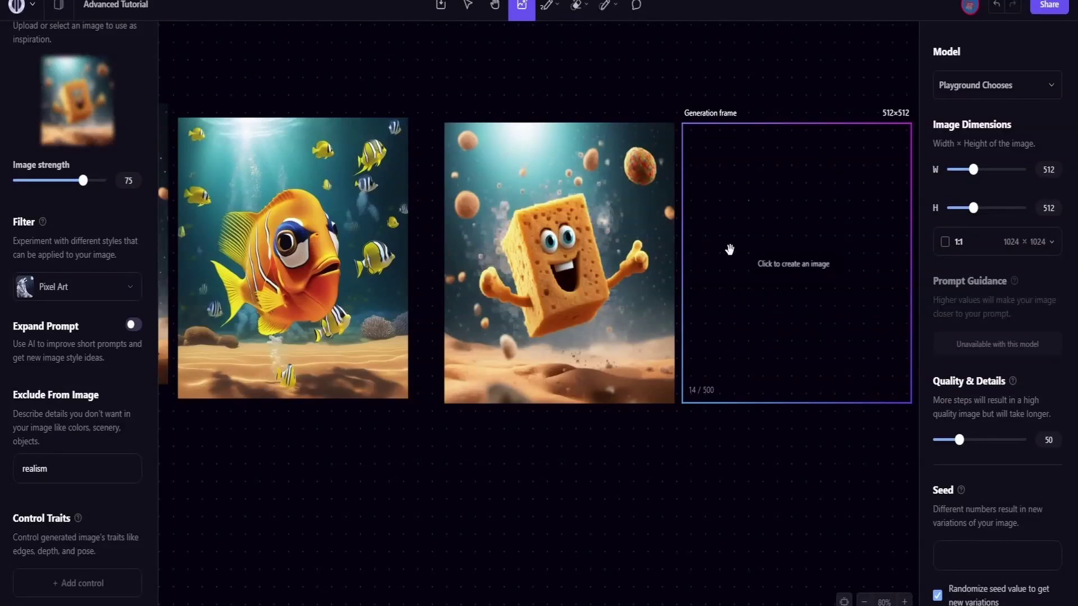
click(466, 371)
drag(465, 371, 463, 335)
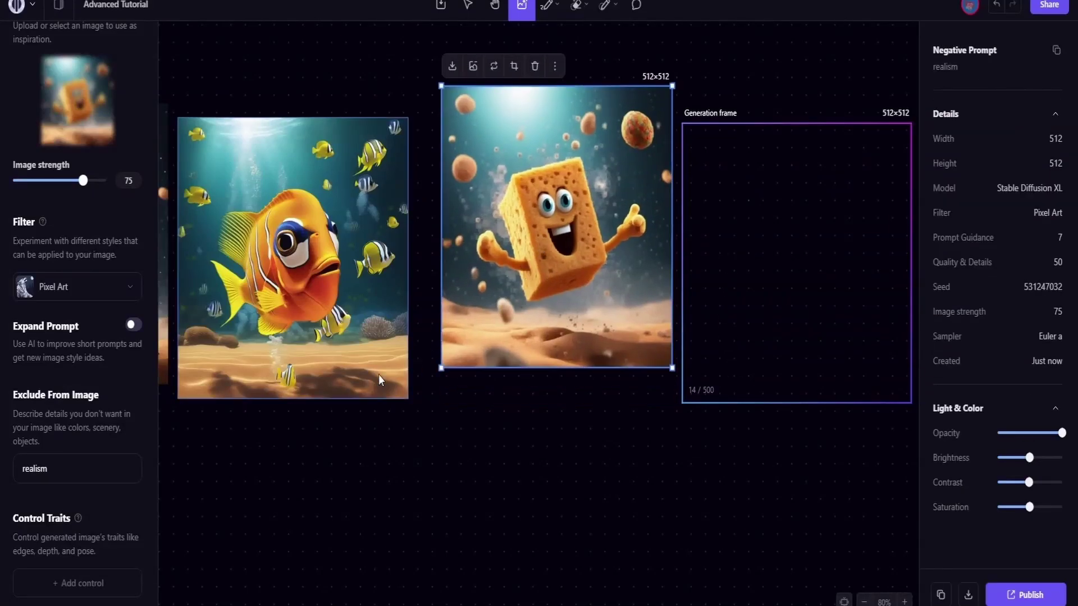
mouse_move(402, 397)
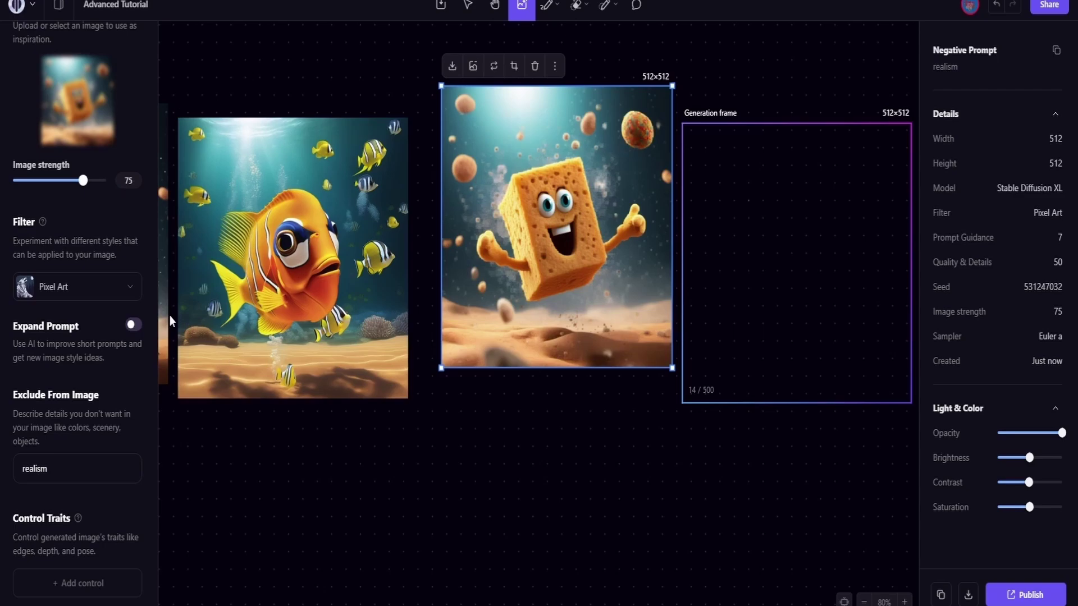
drag(195, 331, 651, 587)
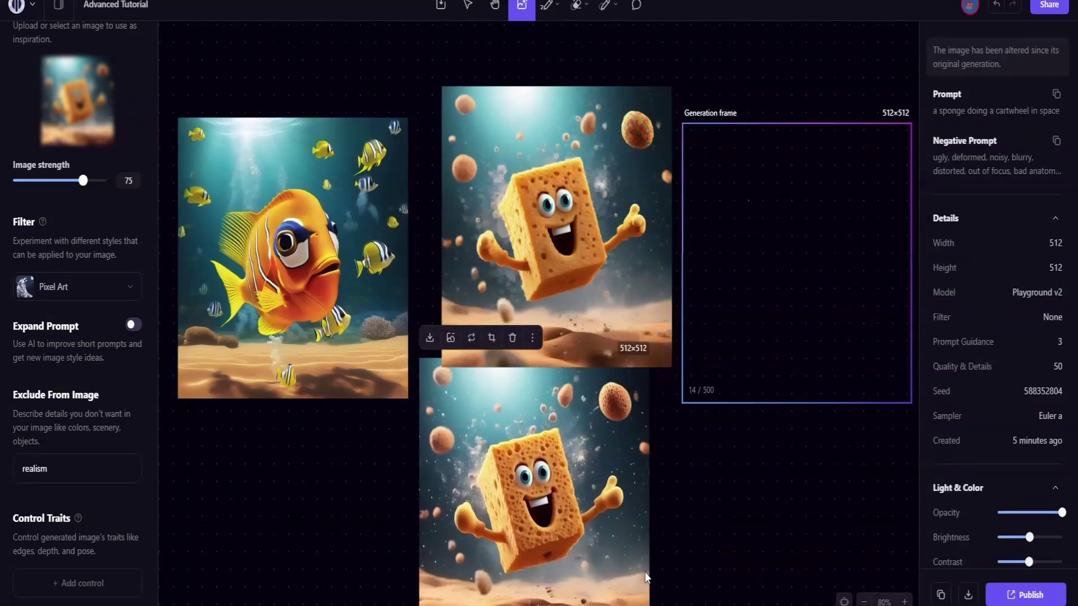
drag(505, 314, 507, 270)
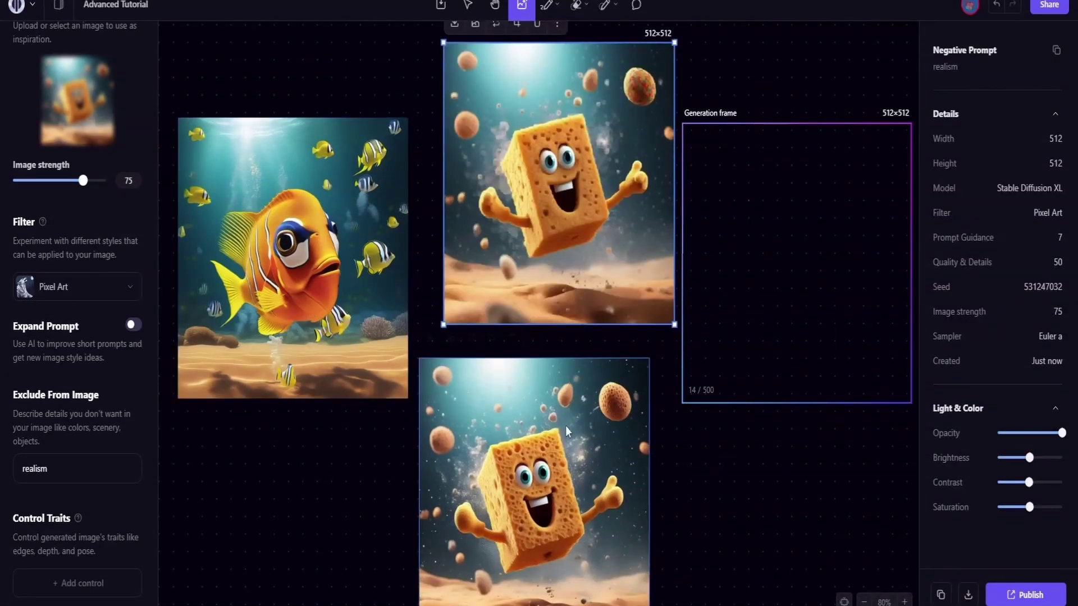
drag(565, 425, 569, 400)
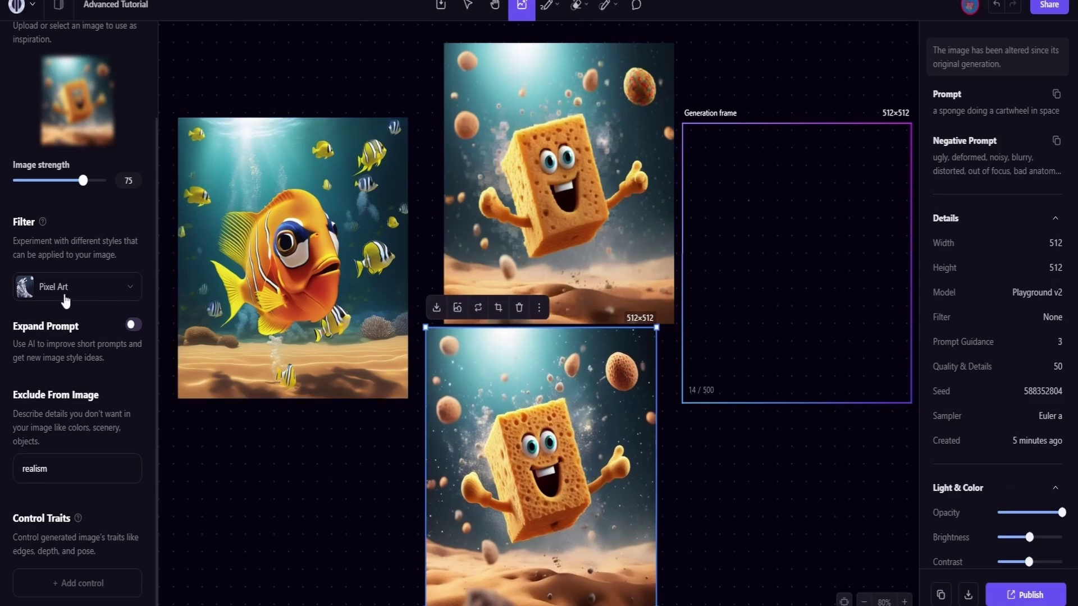
click(586, 213)
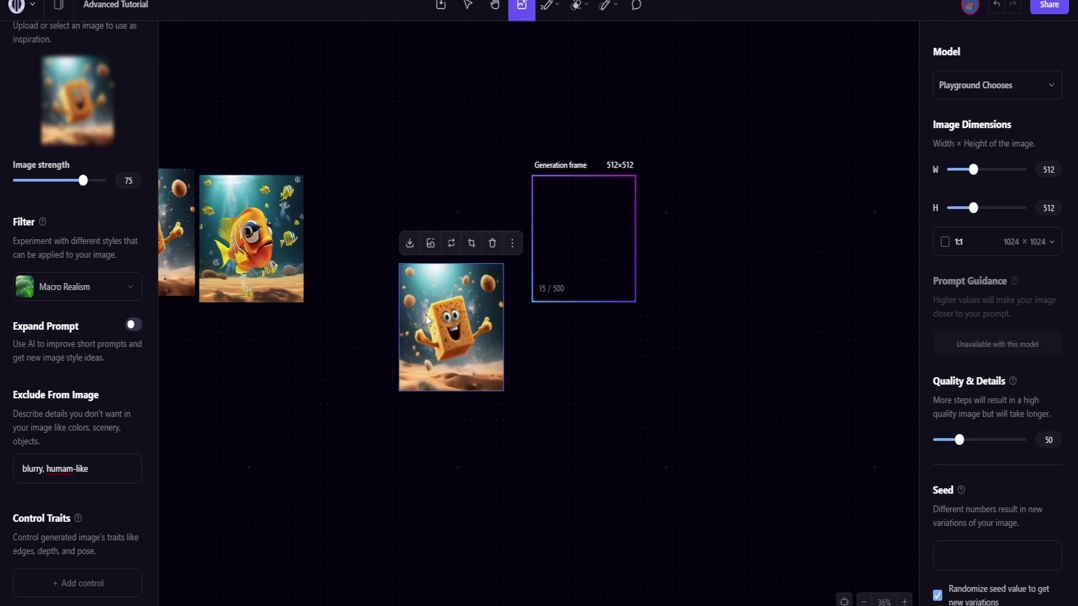
Select the sponge, highlight the 'humam-like' exclusion, and lower the sponge's opacity to 91.
click(434, 323)
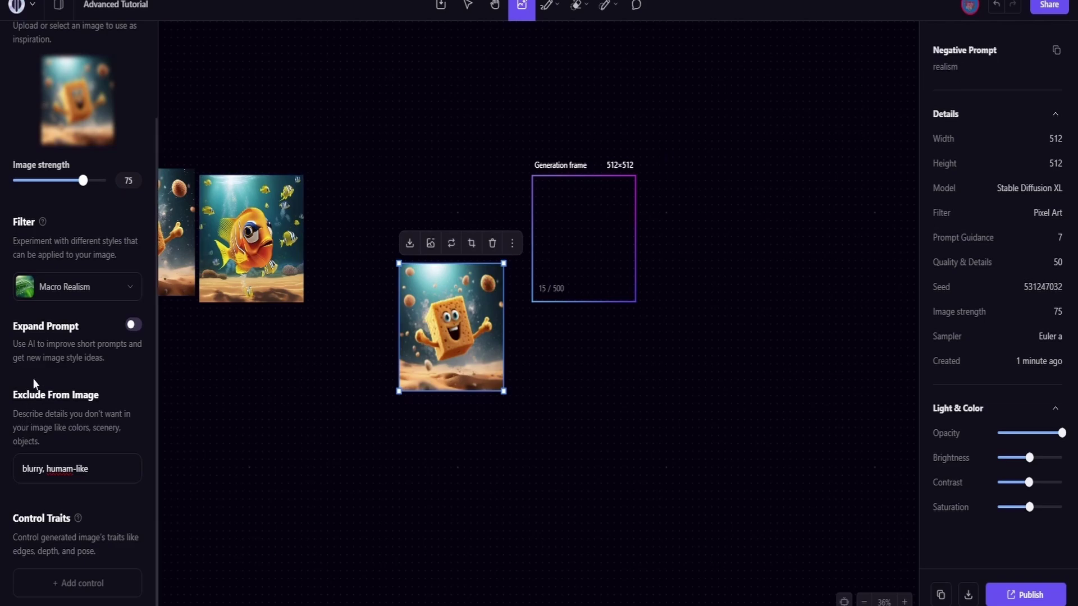
drag(47, 468, 89, 469)
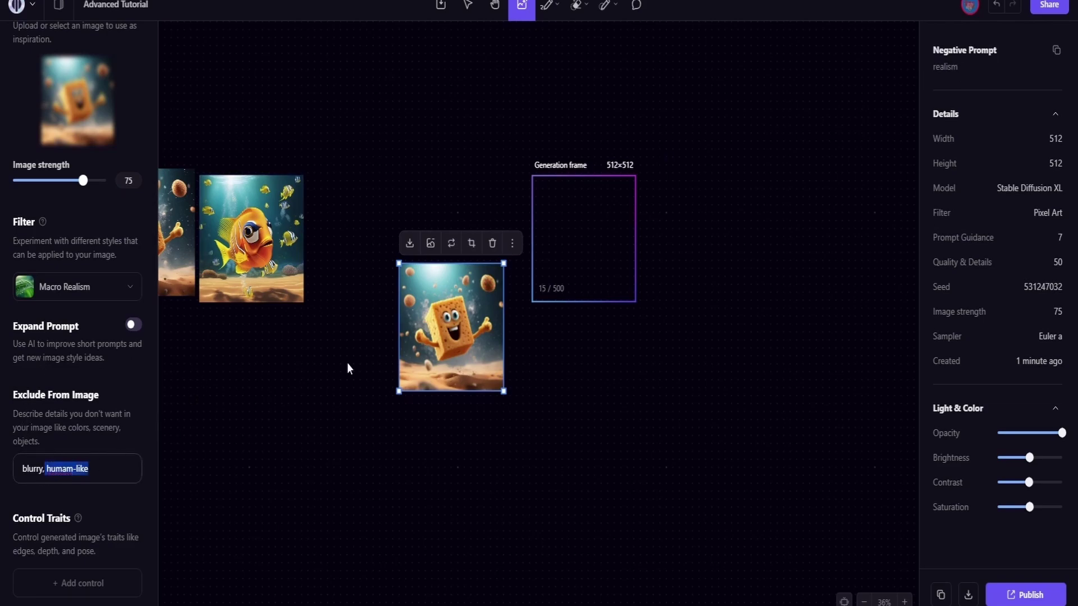
click(1033, 440)
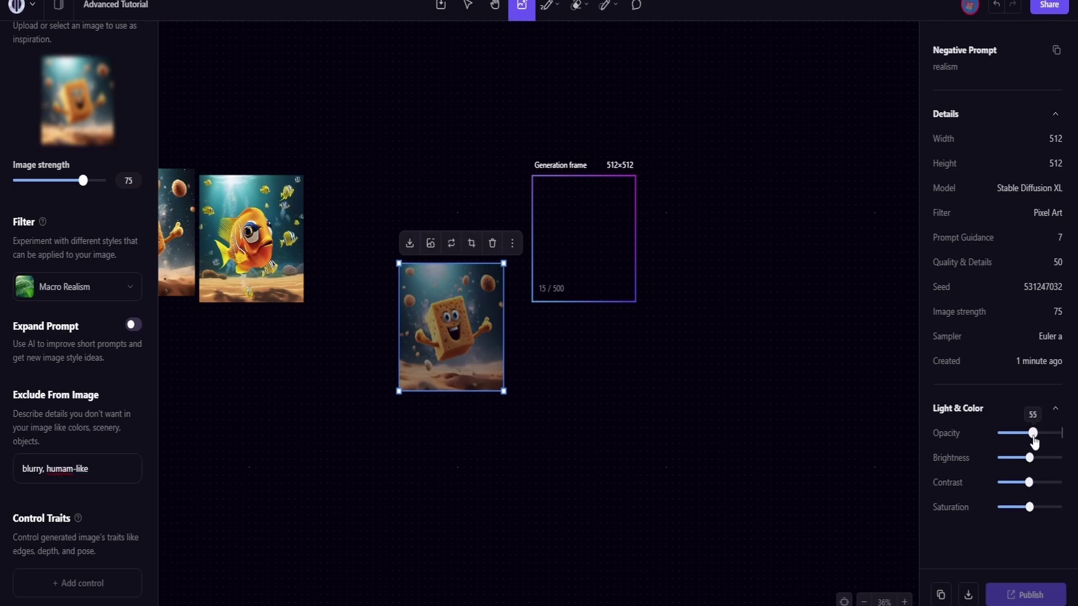
mouse_move(1034, 442)
mouse_down()
mouse_move(1053, 434)
mouse_move(1027, 458)
mouse_up()
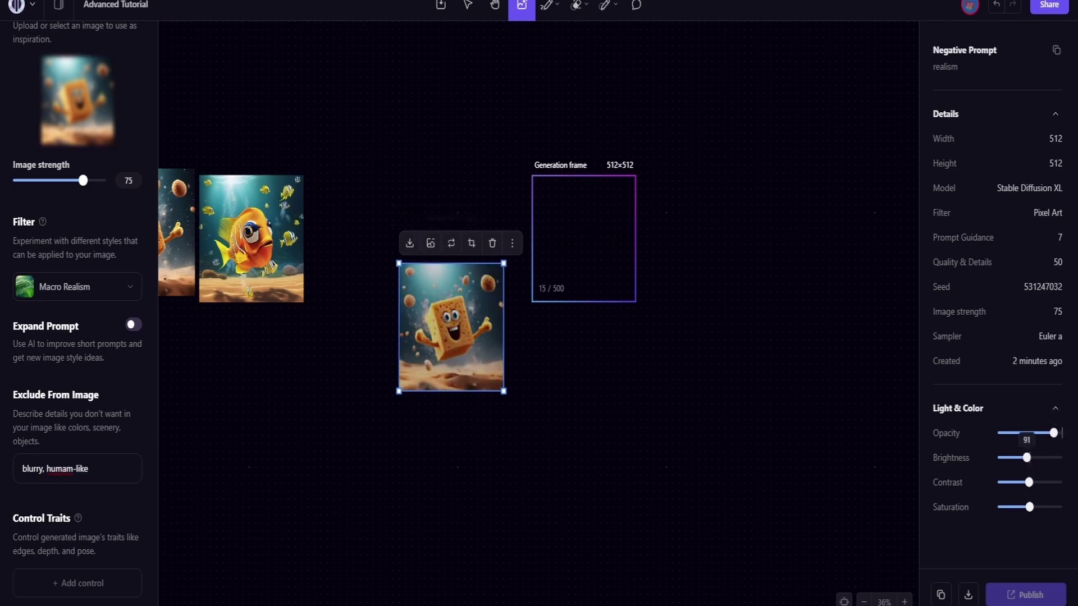
click(547, 5)
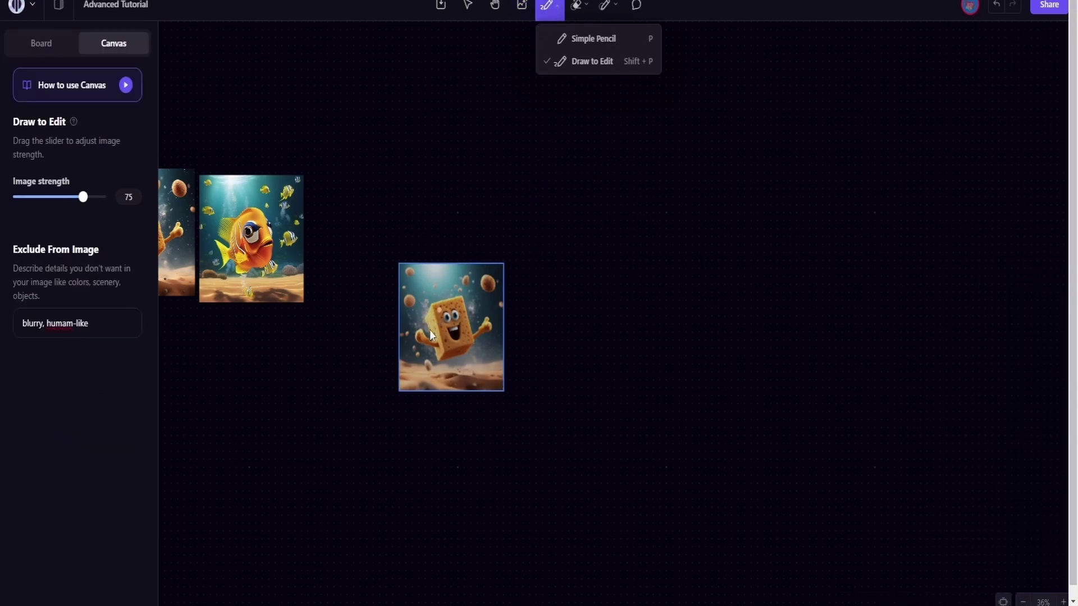
Scribble on the sponge and undo it, then move a generation frame over its right half.
mouse_move(429, 329)
mouse_down()
mouse_move(433, 313)
mouse_move(422, 323)
mouse_up()
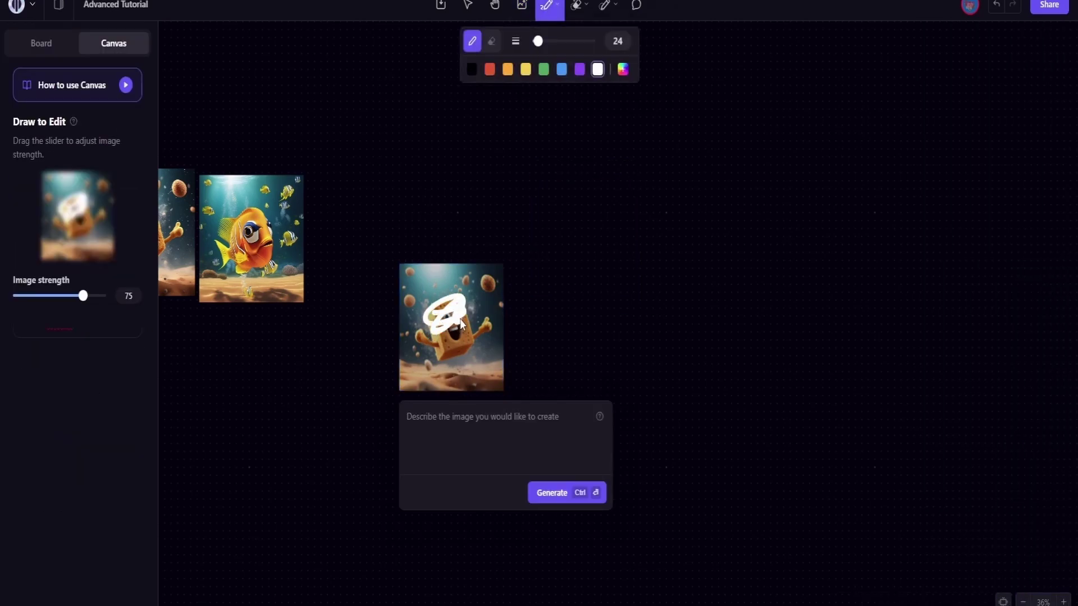
key(ctrl+z)
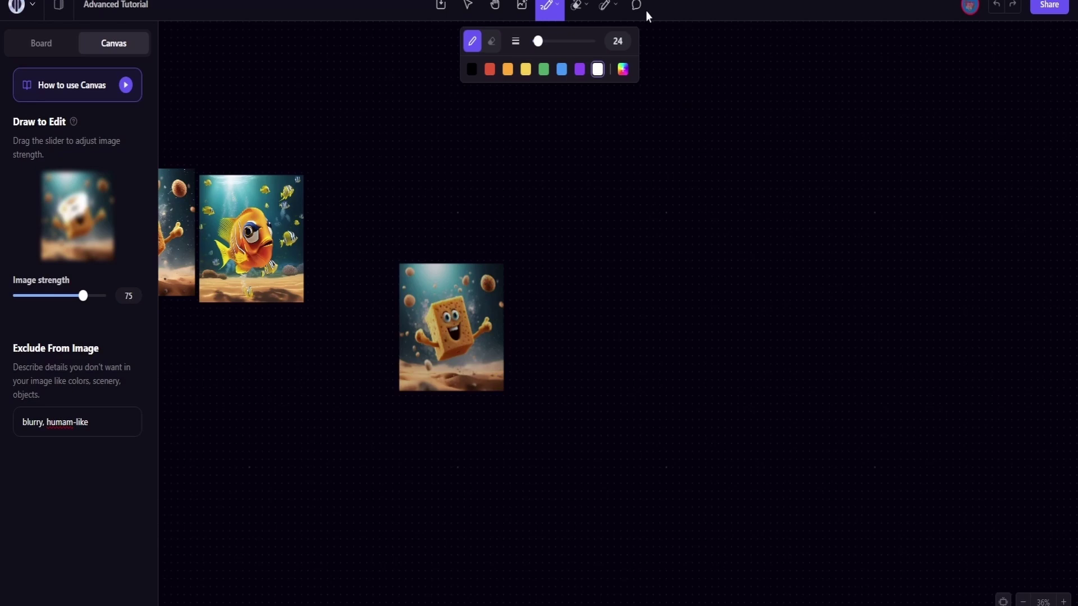
click(521, 6)
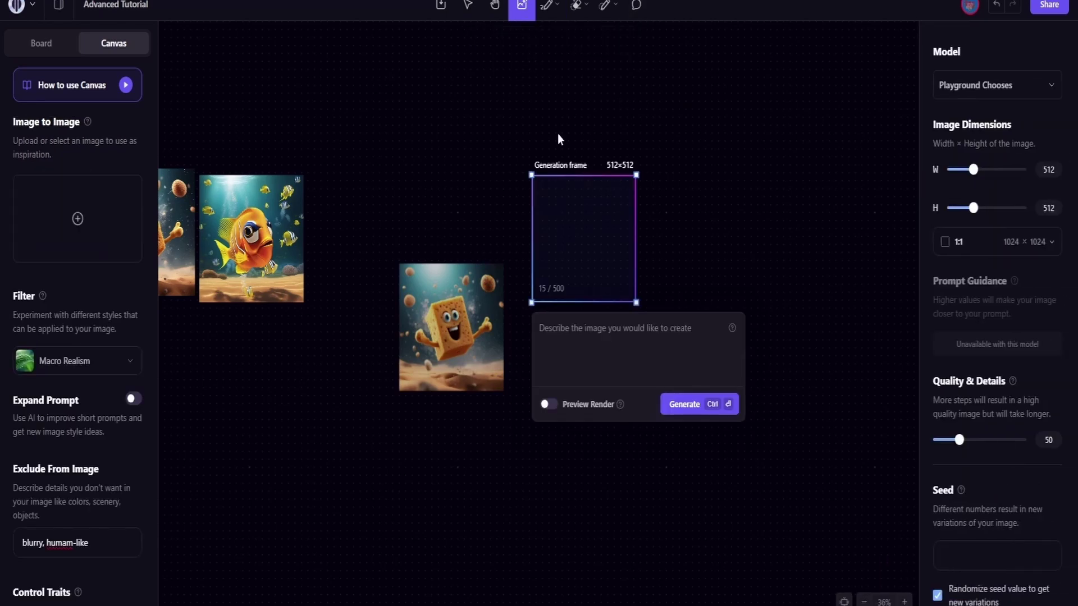
drag(561, 292, 486, 379)
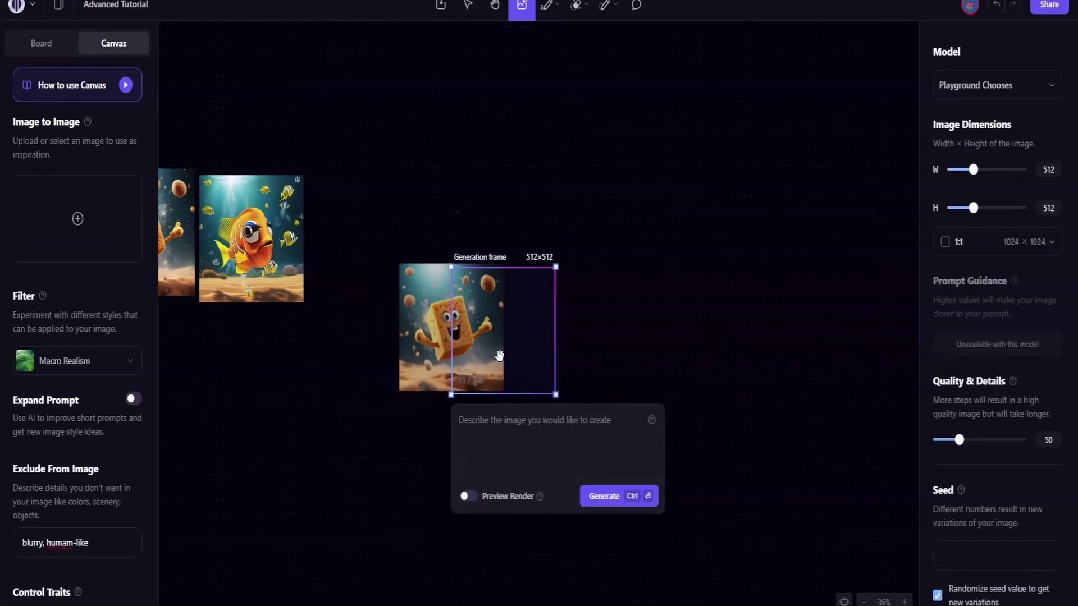
click(568, 419)
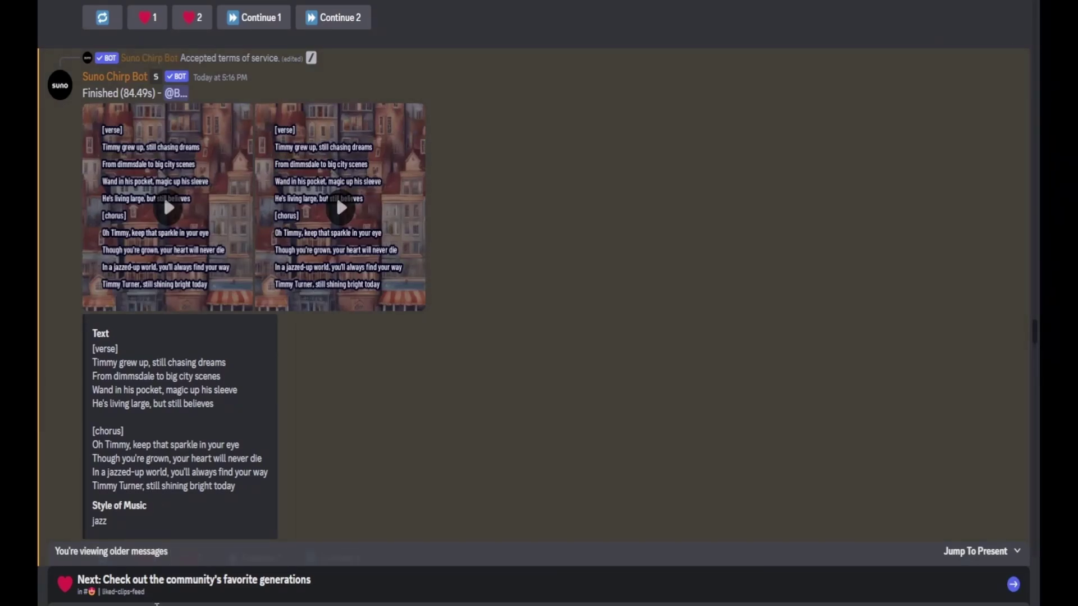
Start the Suno /chirp song-from-lyrics command in the Discord message box.
text(/)
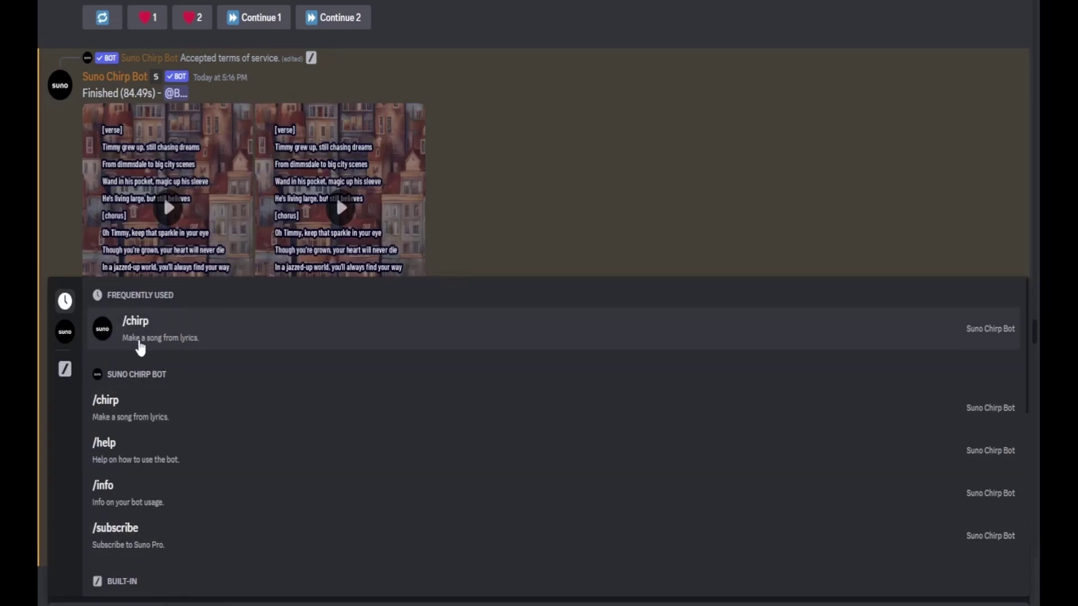
click(140, 344)
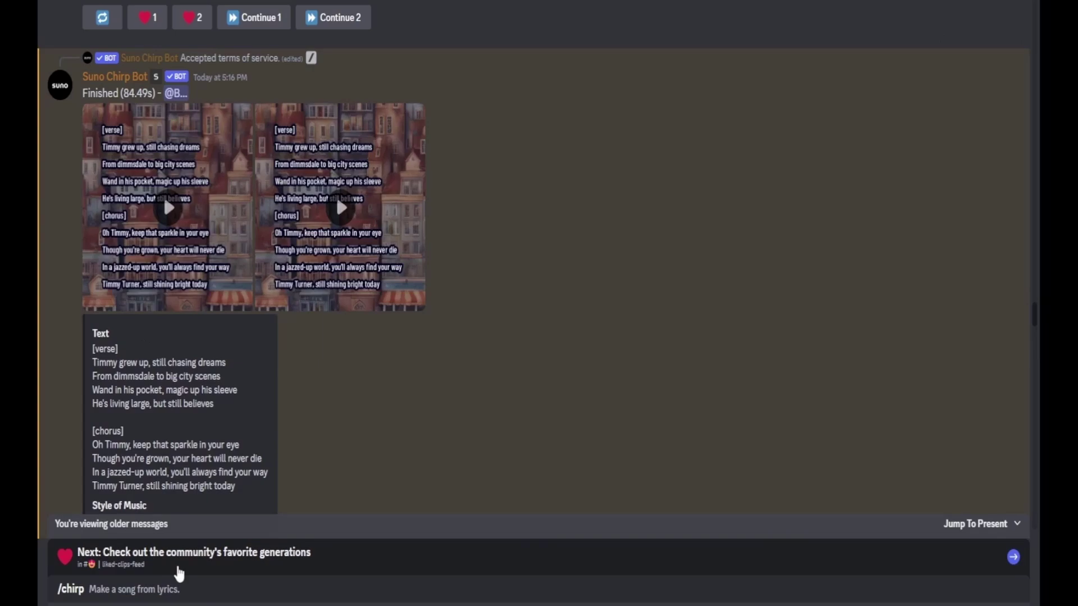
Submit a Jazz /chirp request about a starfish wishing he were with his best friend Sponge.
key(Return)
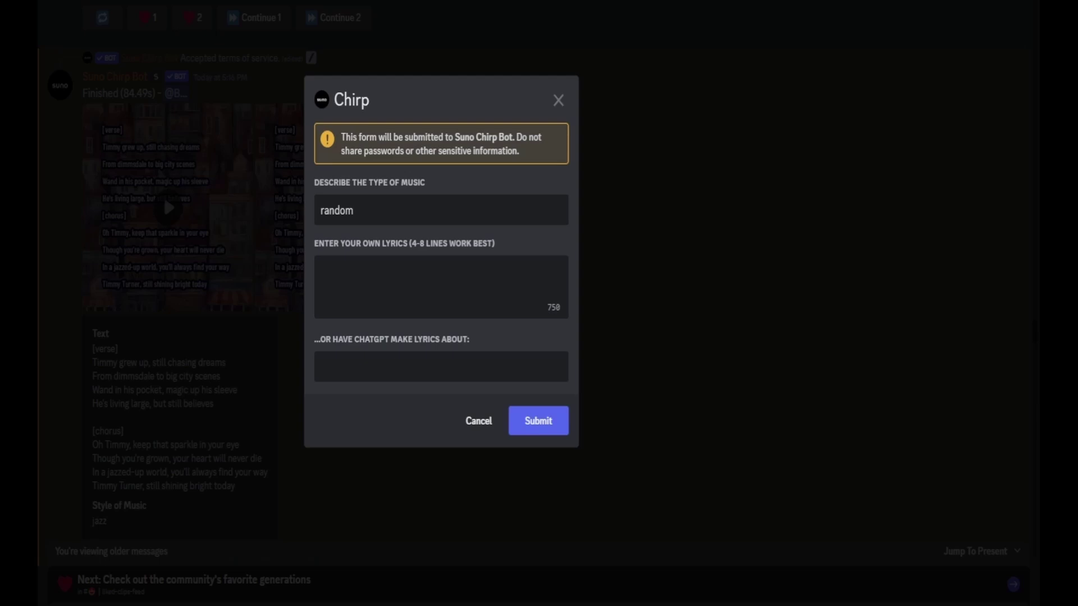
double_click(368, 212)
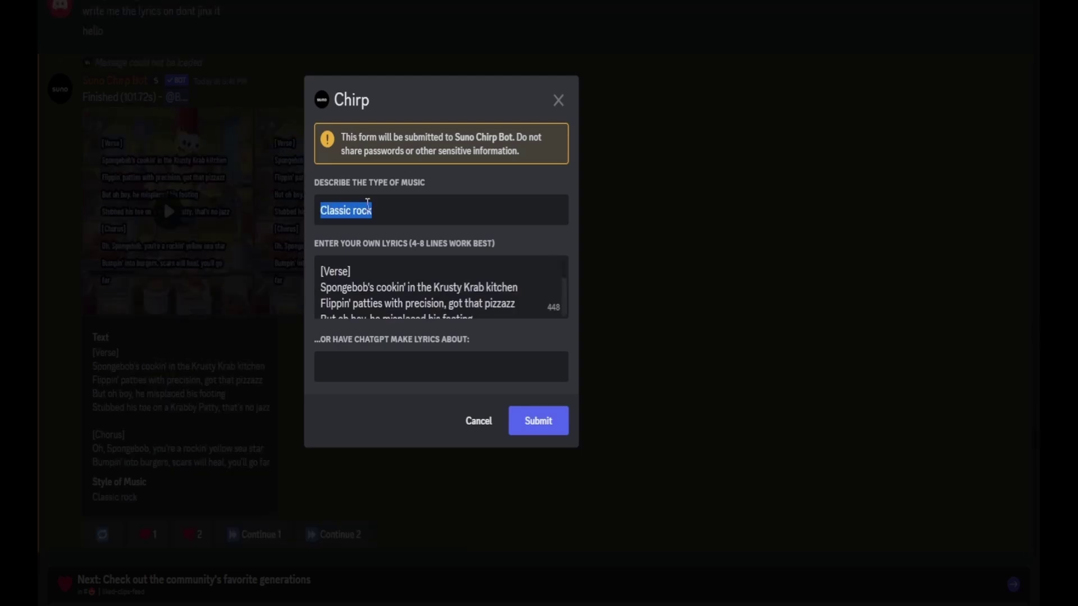
text(Jazz)
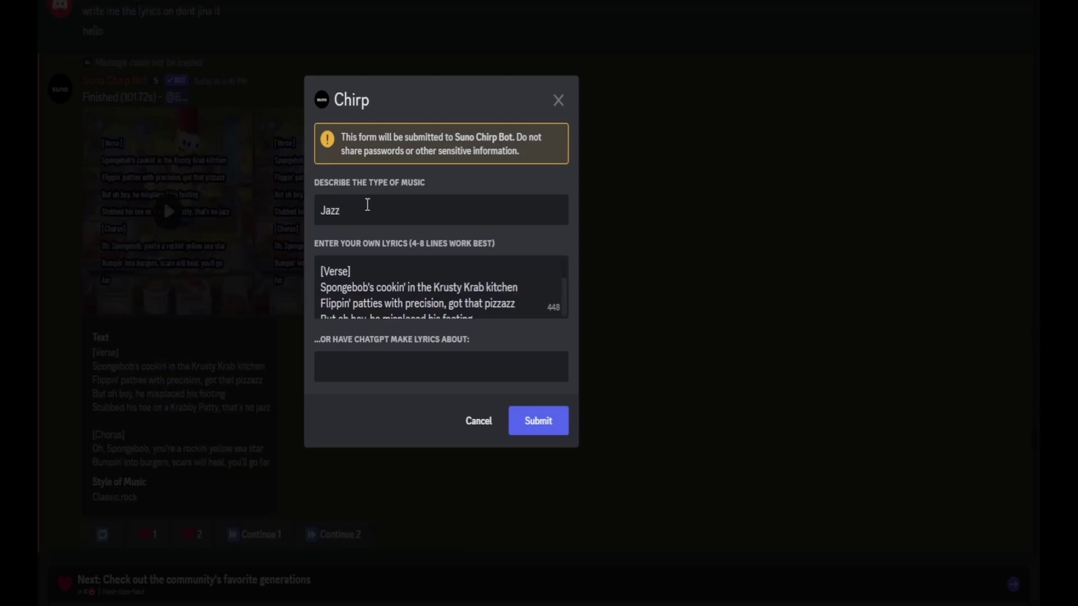
key(Tab)
key(Tab)
text(A starfish that wish)
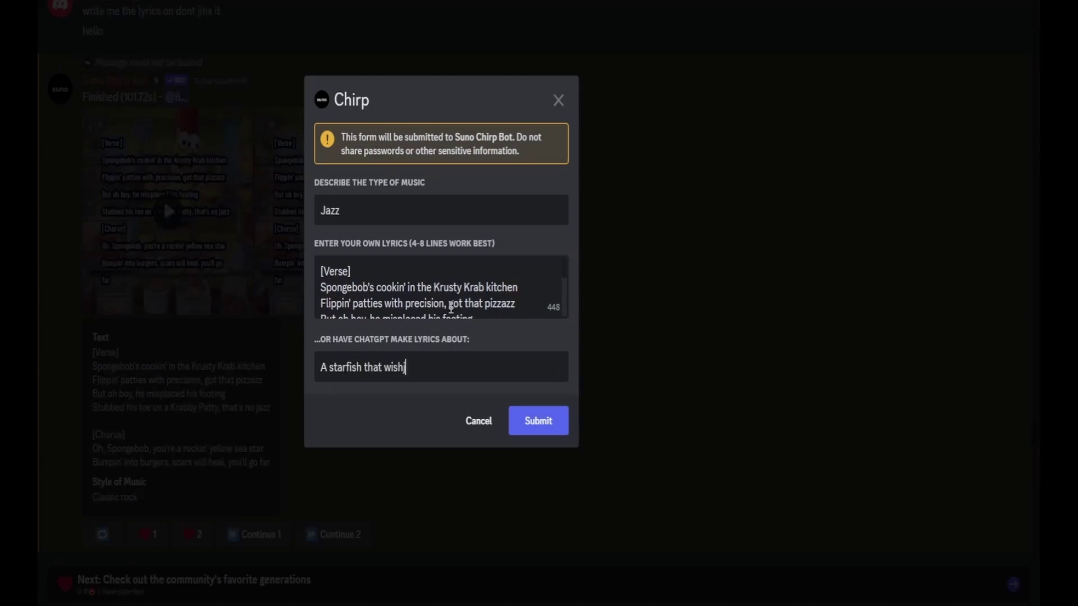
text(es he was with his best friend )
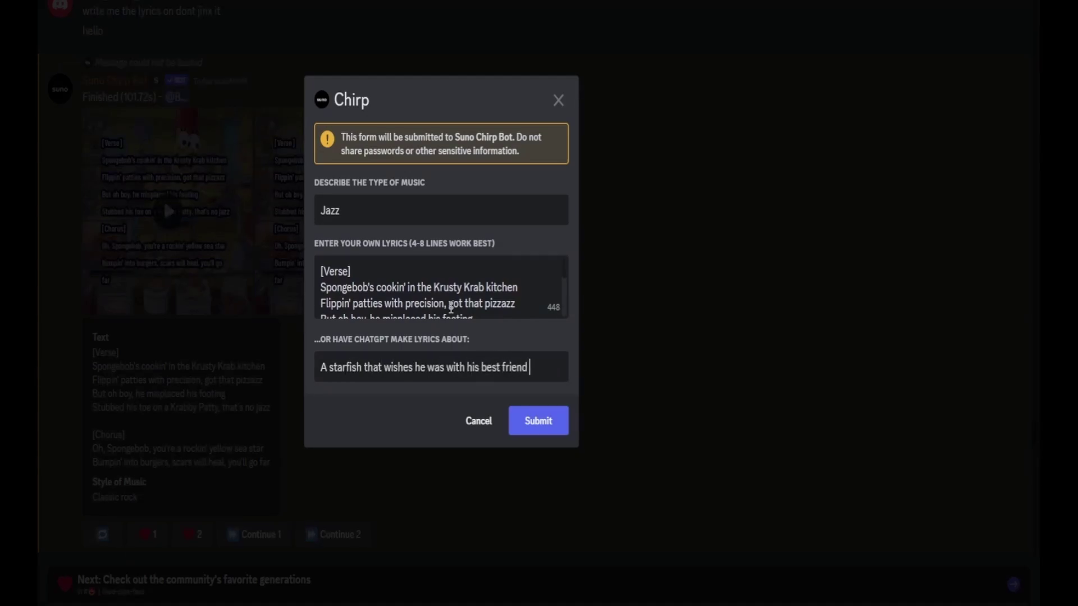
text(named Sponge)
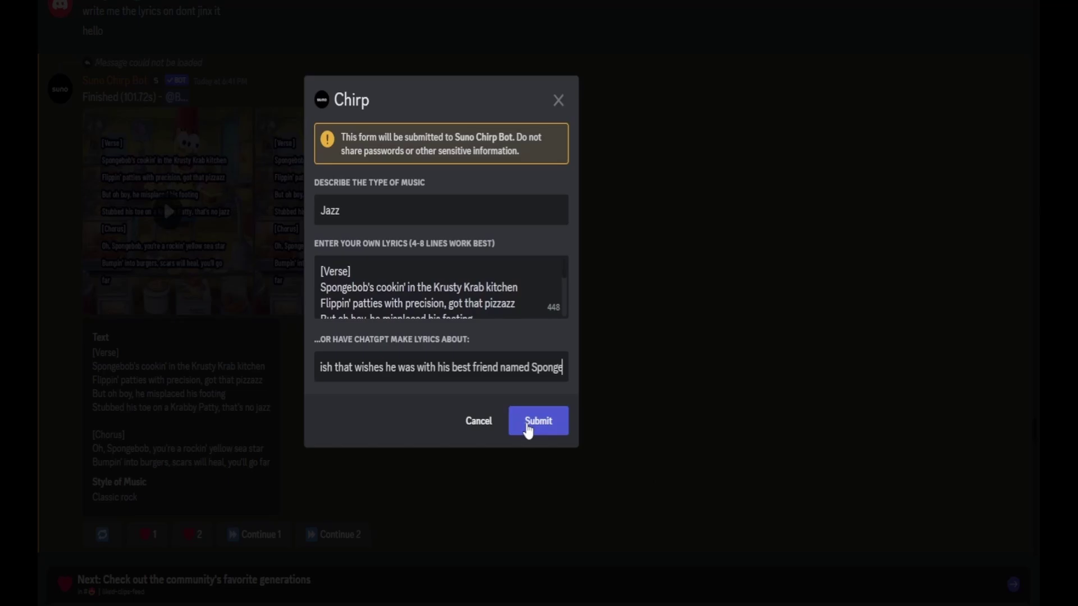
click(527, 430)
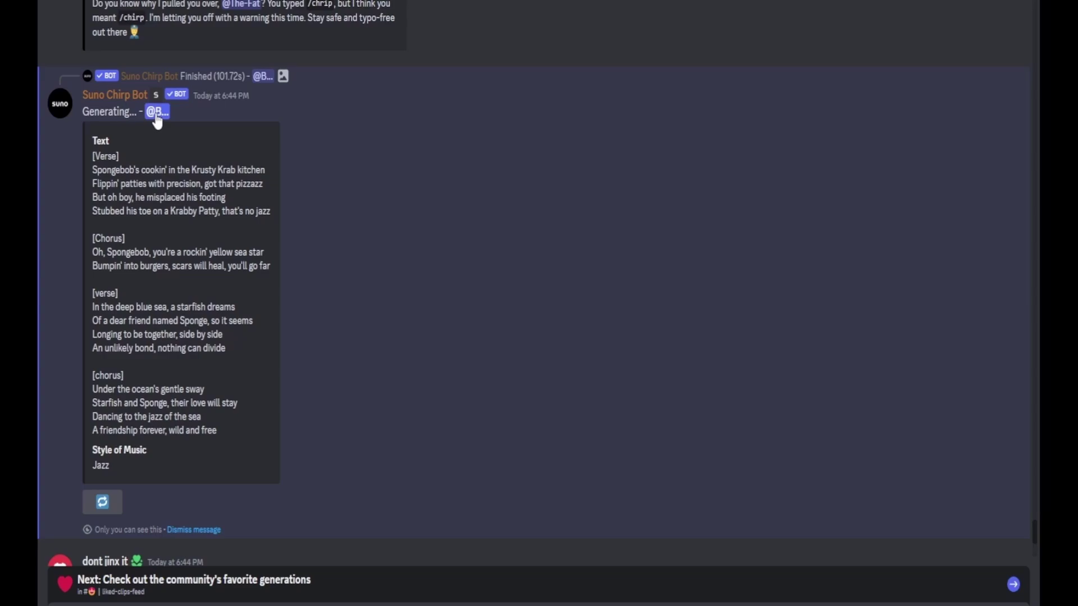
Highlight the generated starfish lyrics, then clear the selection while the song finishes.
drag(111, 466, 93, 147)
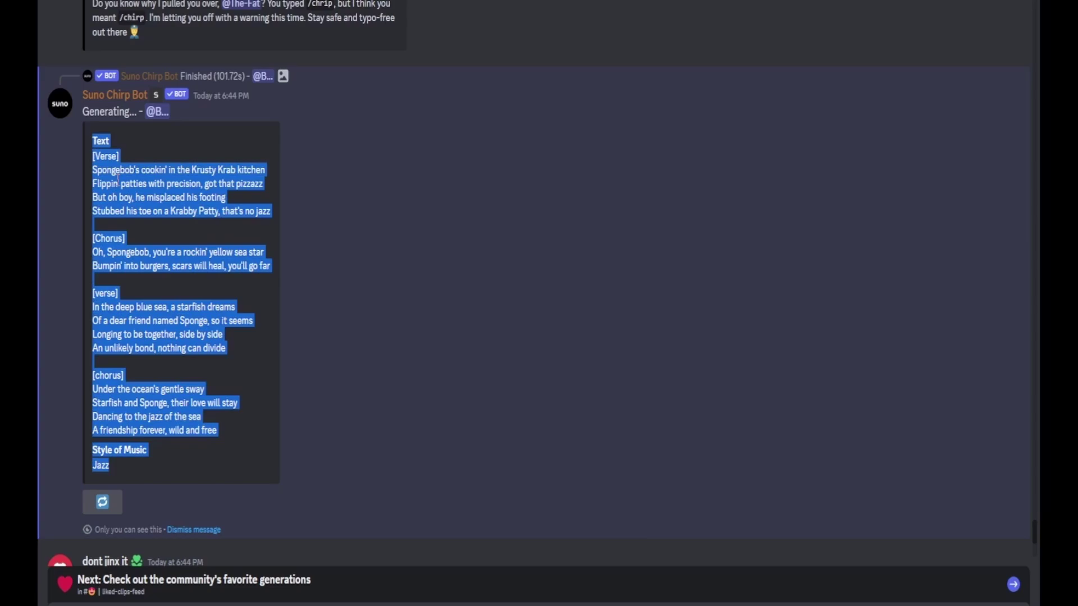
click(338, 180)
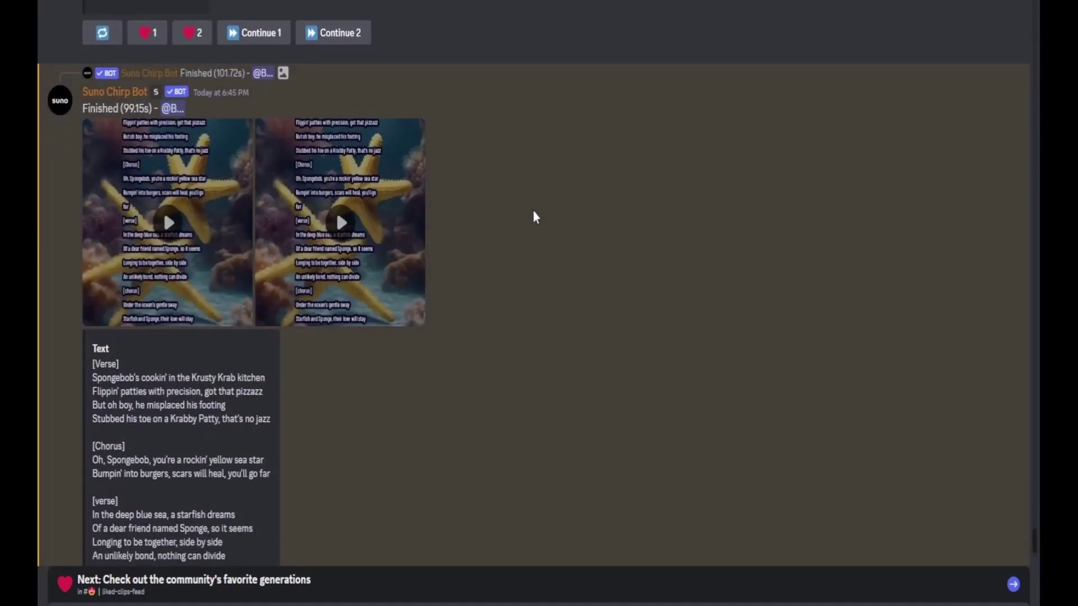
Play the first Jazz starfish clip, close it, then play the second clip enlarged.
scroll(486, 202, up, 5)
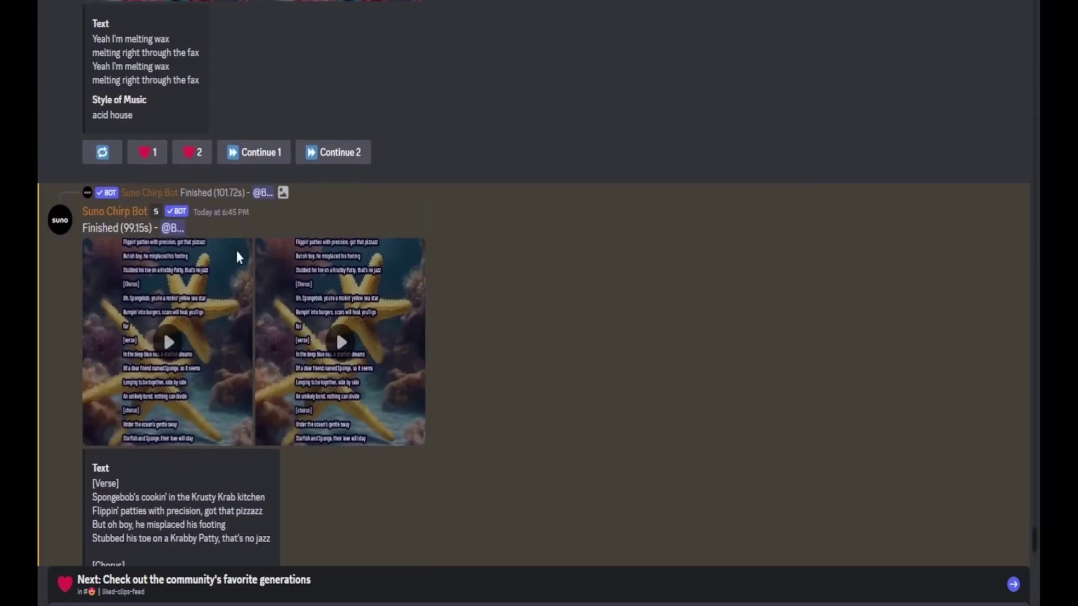
click(168, 332)
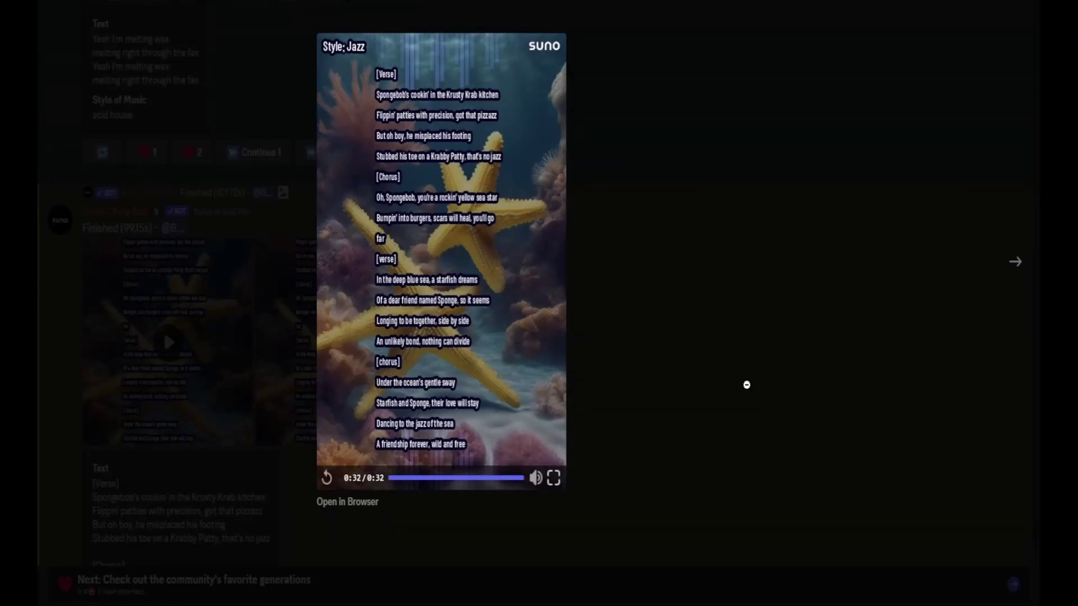
click(744, 385)
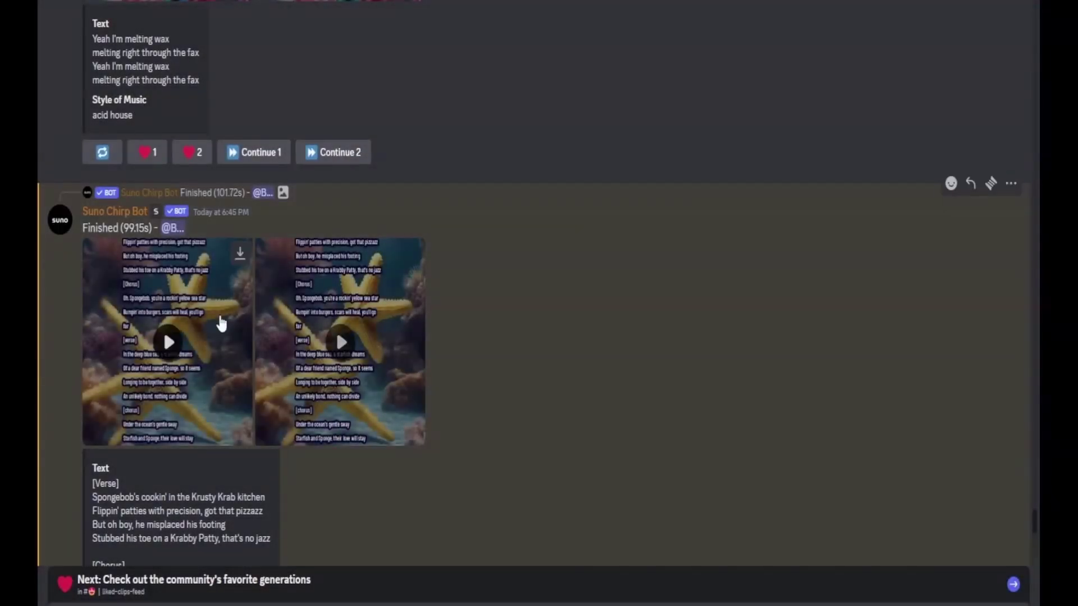
click(332, 336)
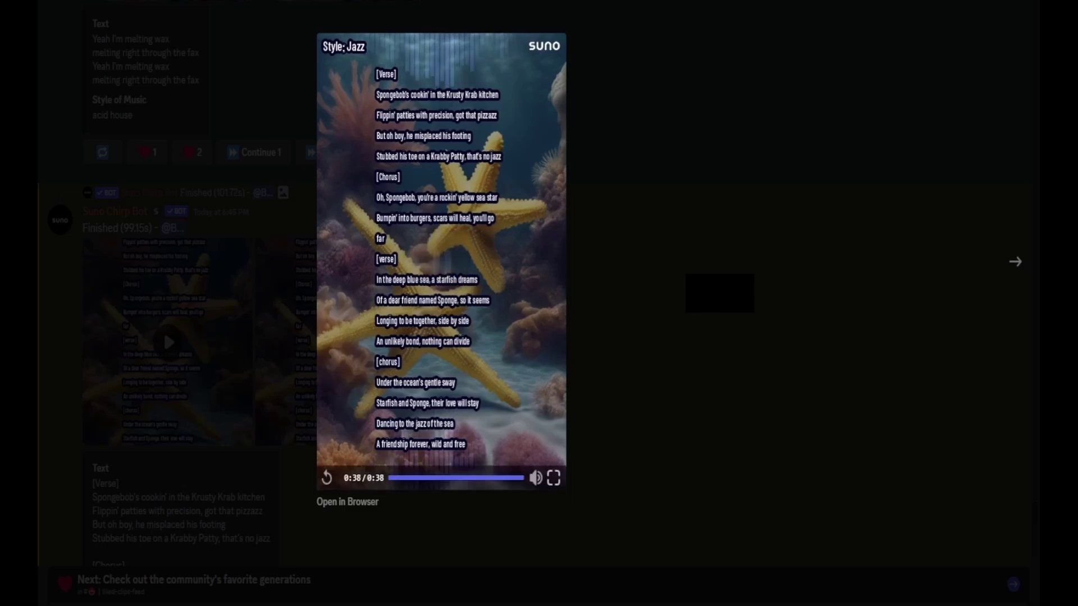
Close the enlarged clip and regenerate the starfish song to reopen its prefilled Jazz form.
click(163, 330)
scroll(101, 522, down, 1)
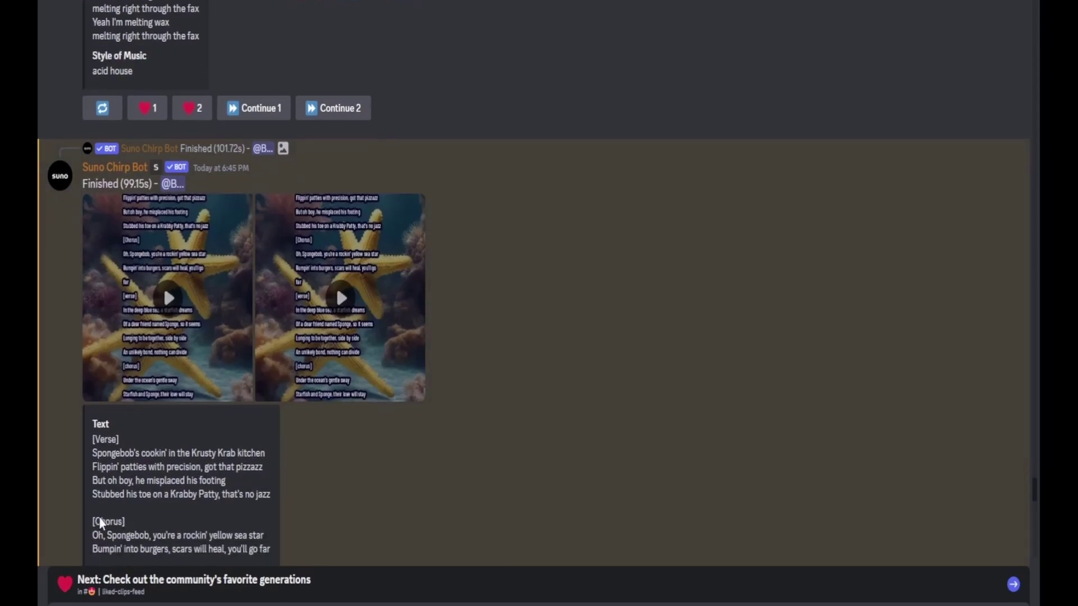
scroll(101, 523, down, 6)
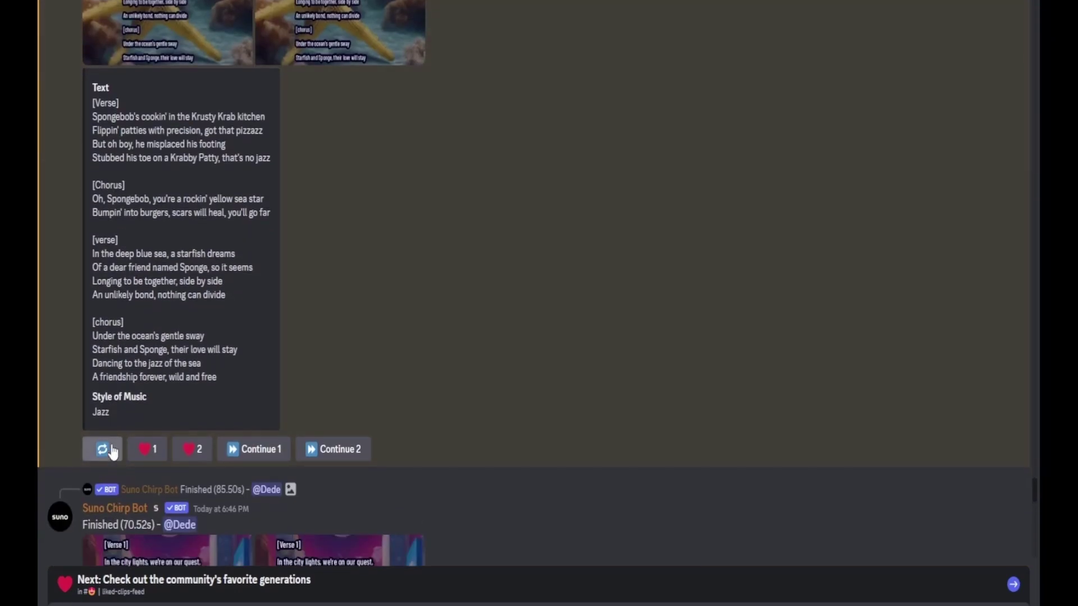
click(112, 452)
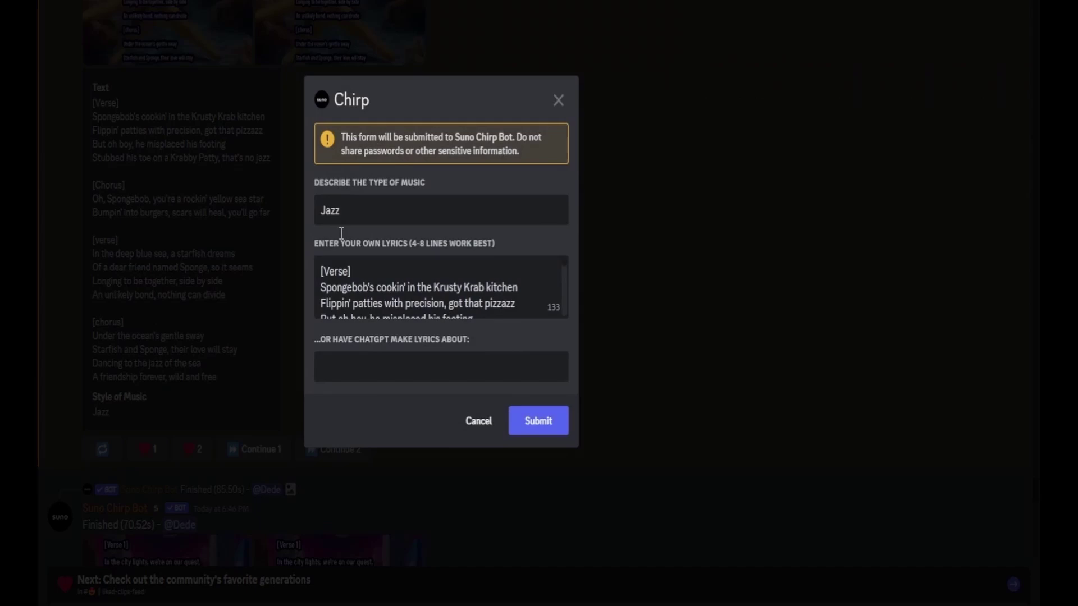